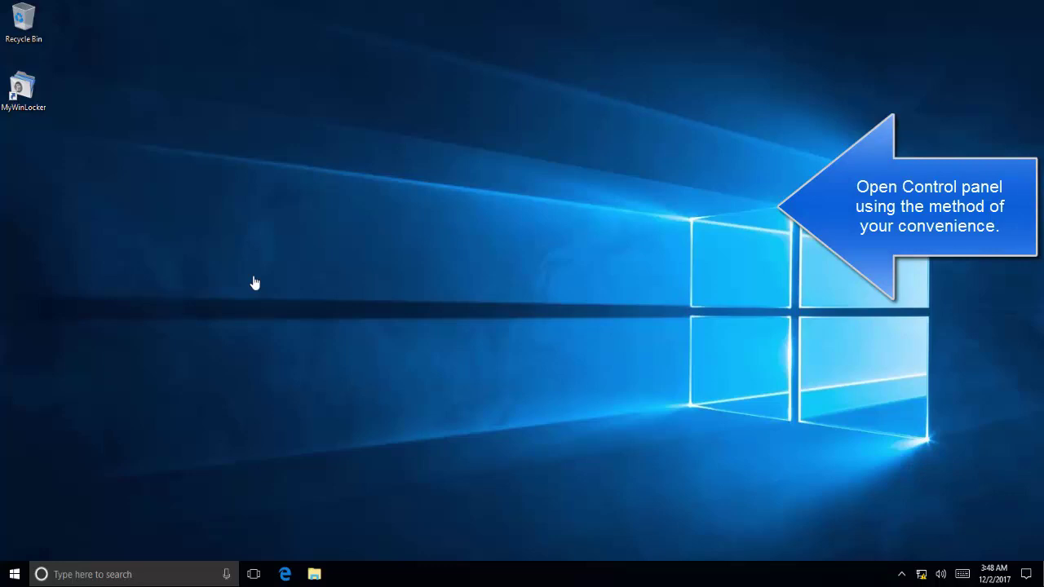
Look through Apps & features in Windows Settings, then close it and return to the desktop
{"action": "right_click", "coordinate": [16, 578]}
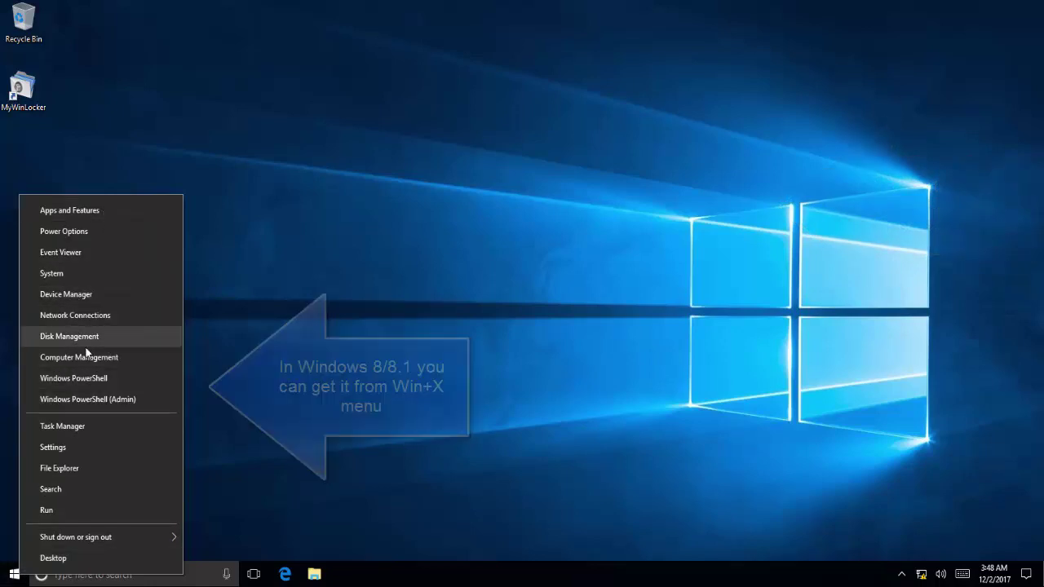
{"action": "left_click", "coordinate": [262, 439]}
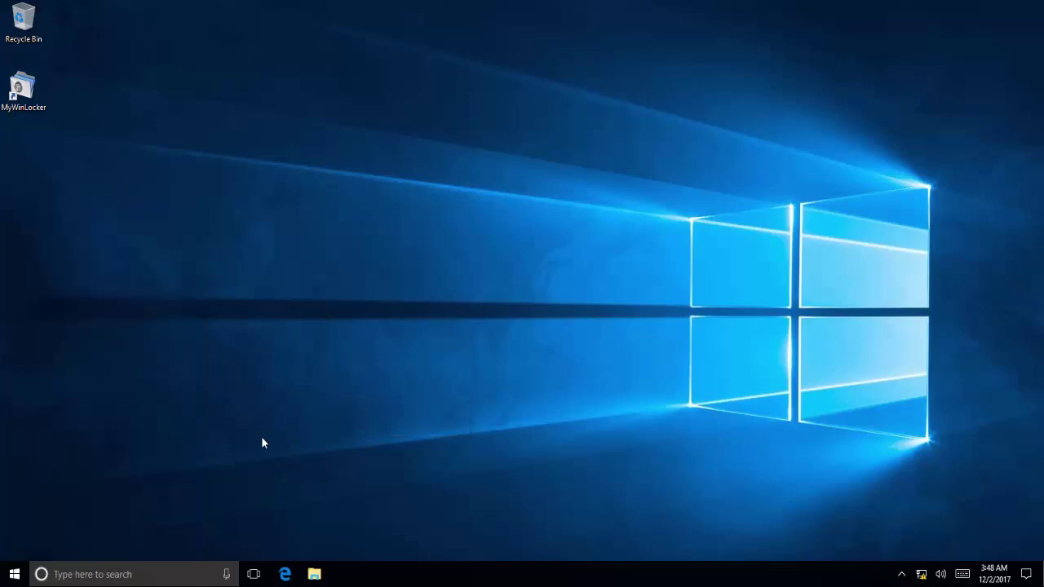
{"action": "left_click", "coordinate": [12, 576]}
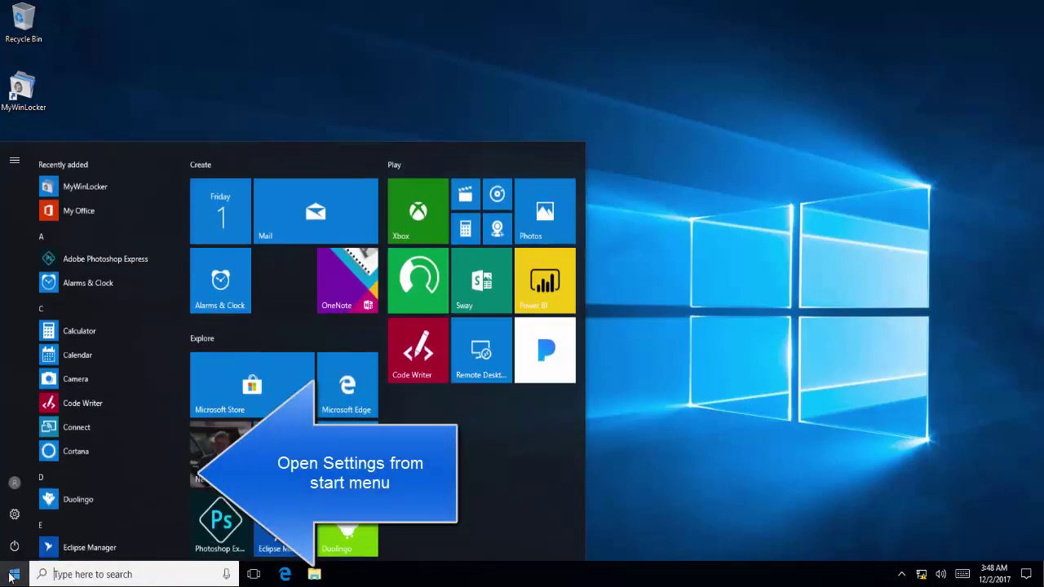
{"action": "left_click", "coordinate": [14, 514]}
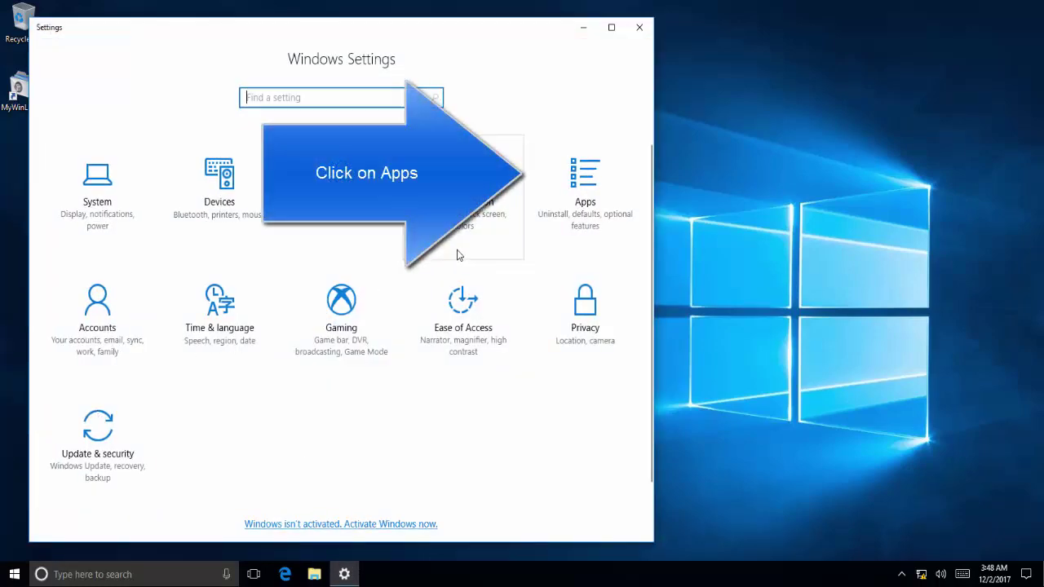
{"action": "left_click", "coordinate": [581, 205]}
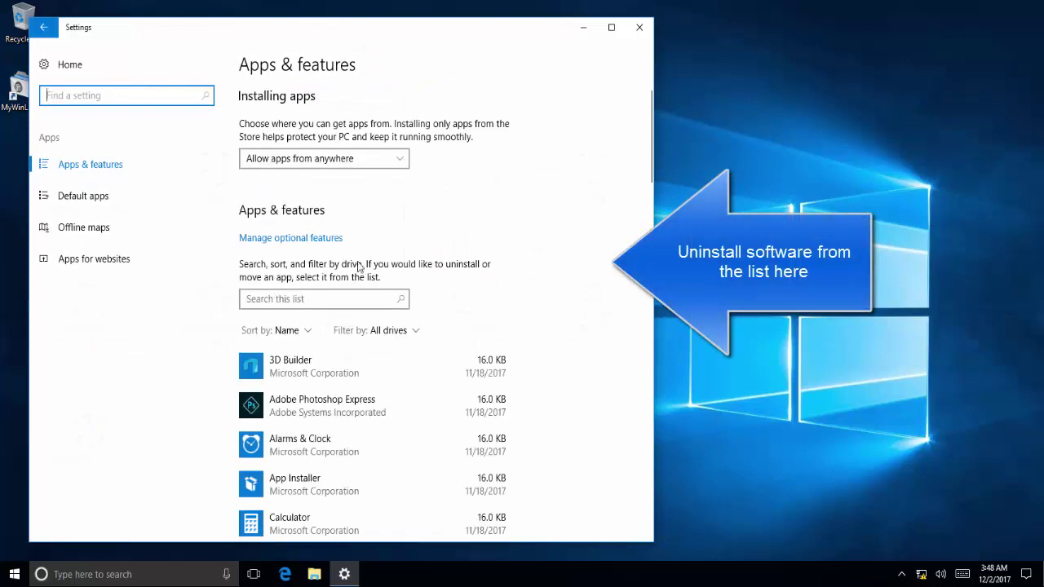
{"action": "scroll", "coordinate": [380, 382], "scroll_direction": "down", "scroll_amount": 4}
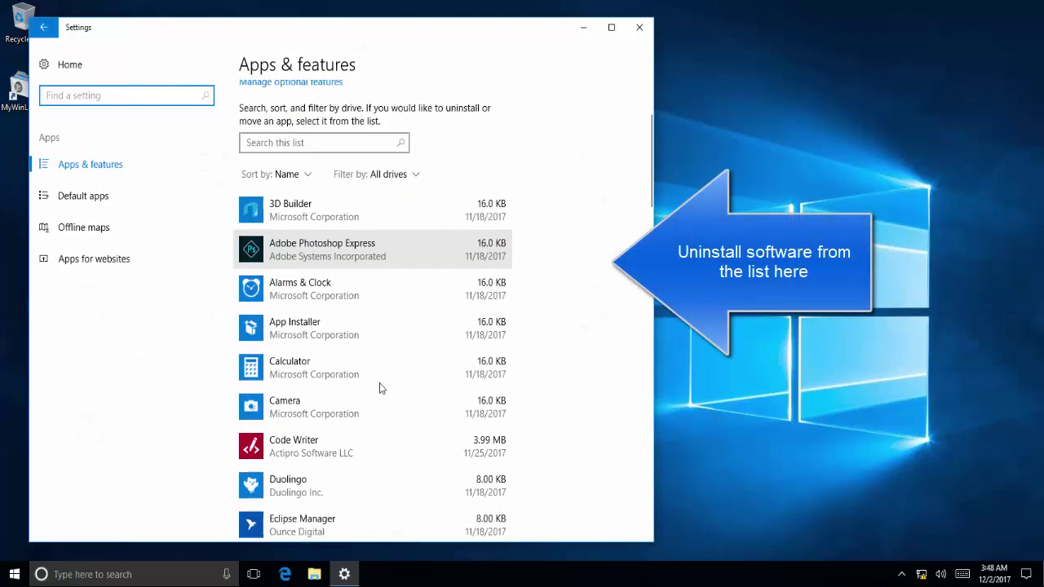
{"action": "left_click", "coordinate": [639, 27]}
{"action": "left_click", "coordinate": [15, 574]}
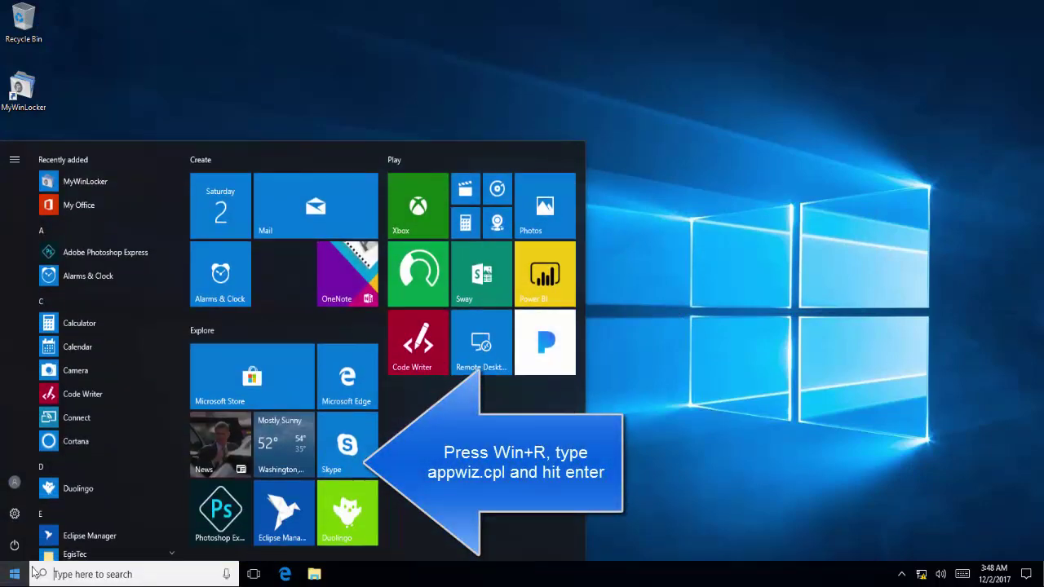
{"action": "left_click", "coordinate": [663, 380]}
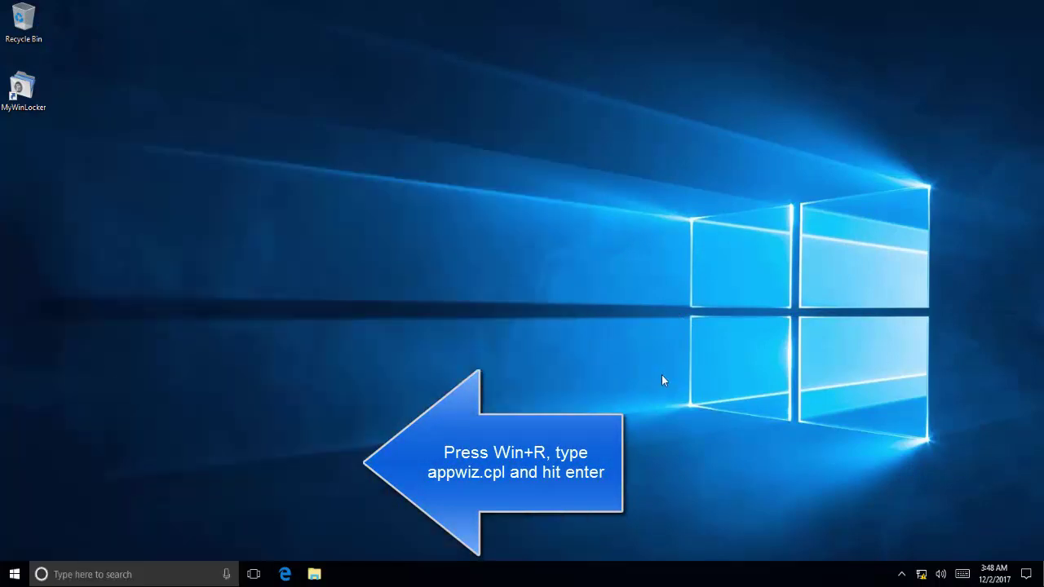
Run appwiz.cpl and start uninstalling MyWinLocker 4 from Programs and Features
{"action": "key", "text": "super+r"}
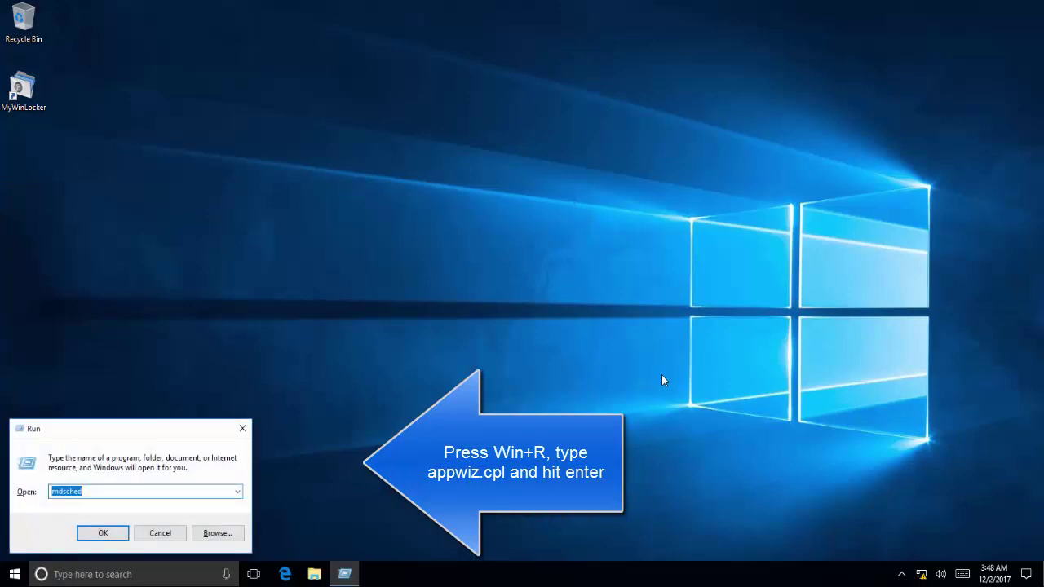
{"action": "type", "text": "appwiz"}
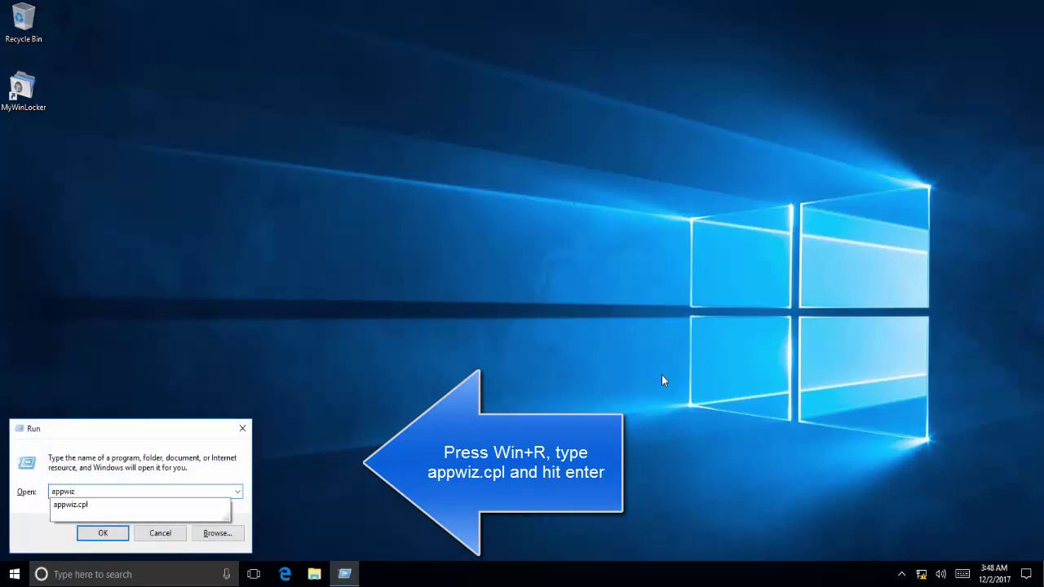
{"action": "key", "text": "Down"}
{"action": "key", "text": "Return"}
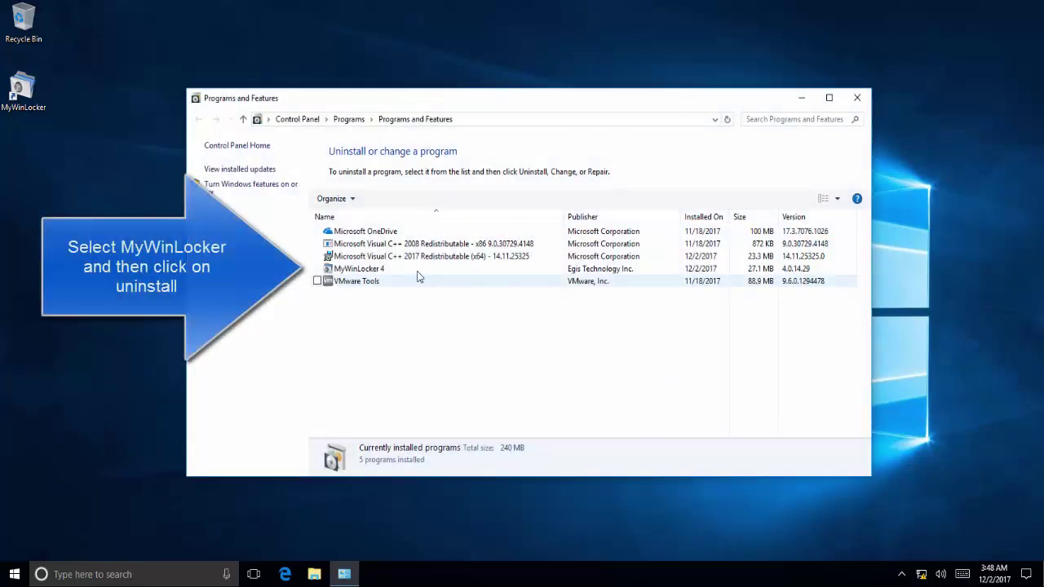
{"action": "left_click", "coordinate": [416, 271]}
{"action": "left_click", "coordinate": [380, 203]}
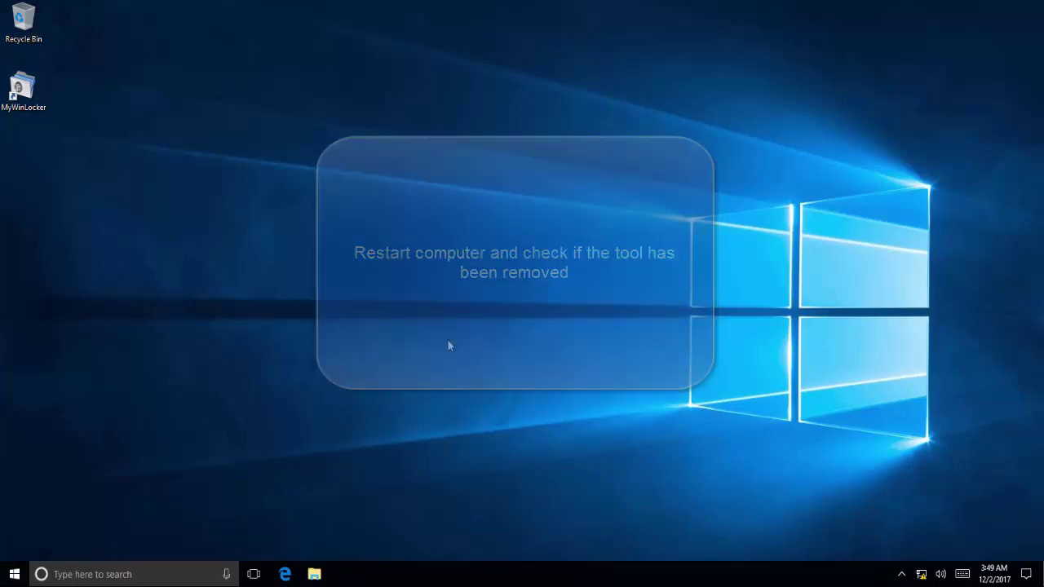
Restart into advanced startup from Settings > Update & security > Recovery
{"action": "left_click", "coordinate": [20, 574]}
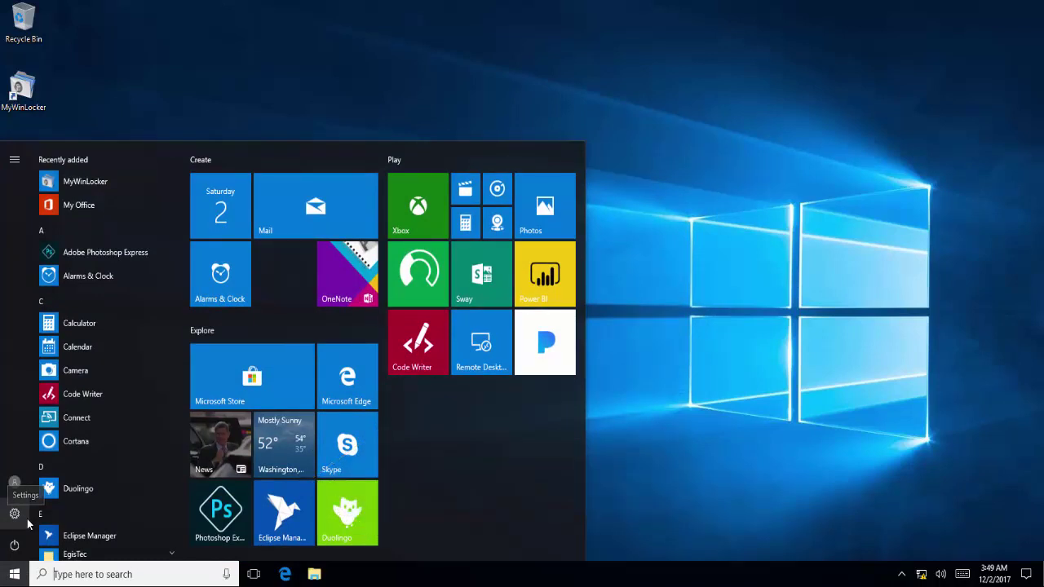
{"action": "left_click", "coordinate": [15, 514]}
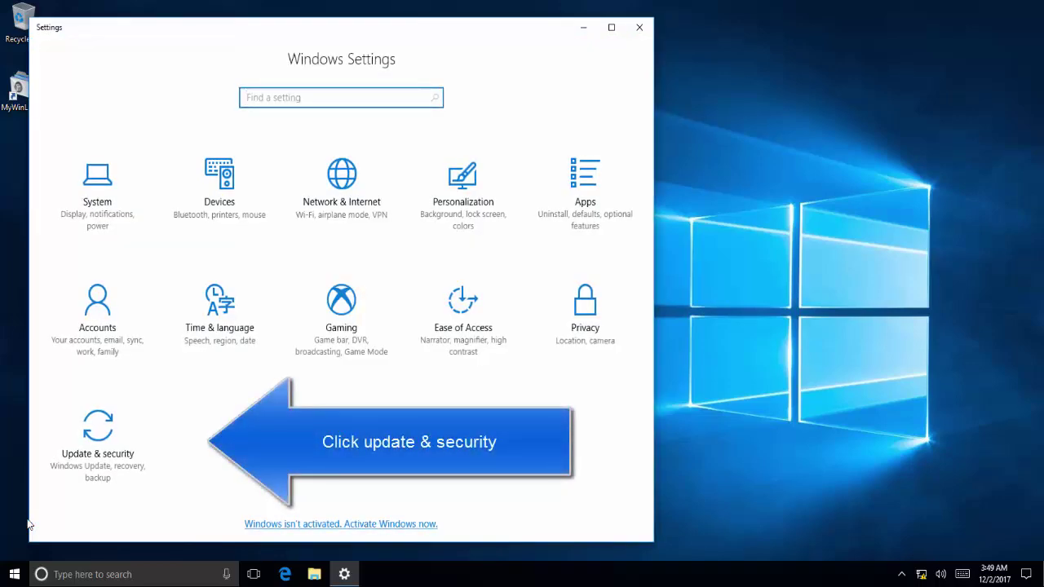
{"action": "left_click", "coordinate": [102, 466]}
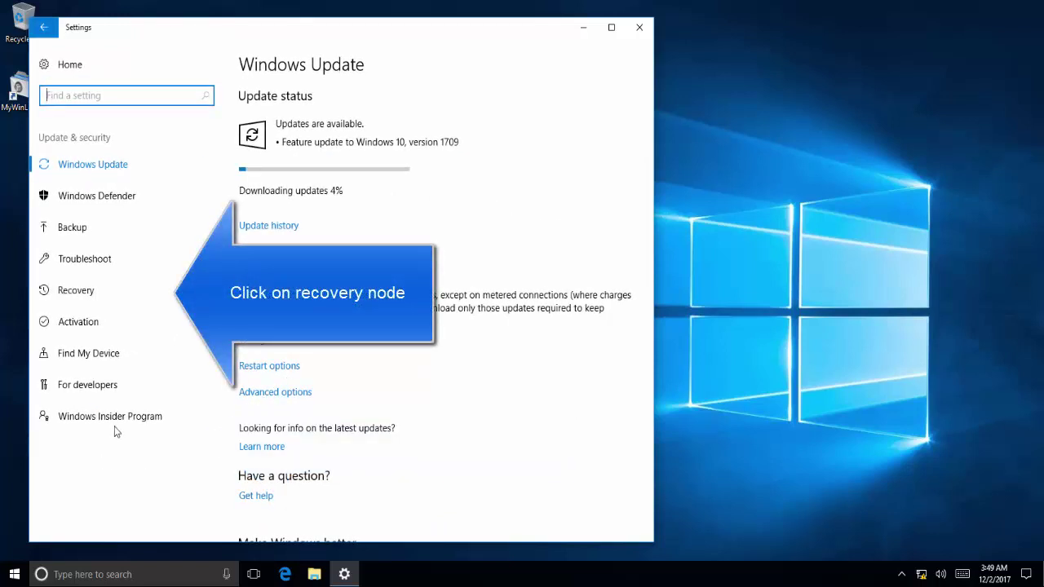
{"action": "left_click", "coordinate": [106, 291]}
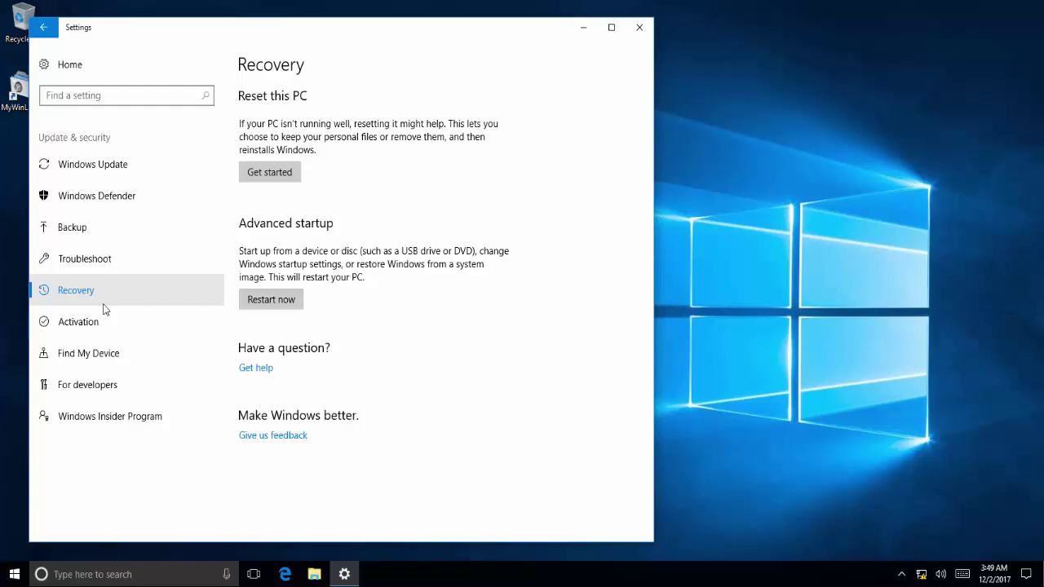
{"action": "left_click", "coordinate": [274, 301]}
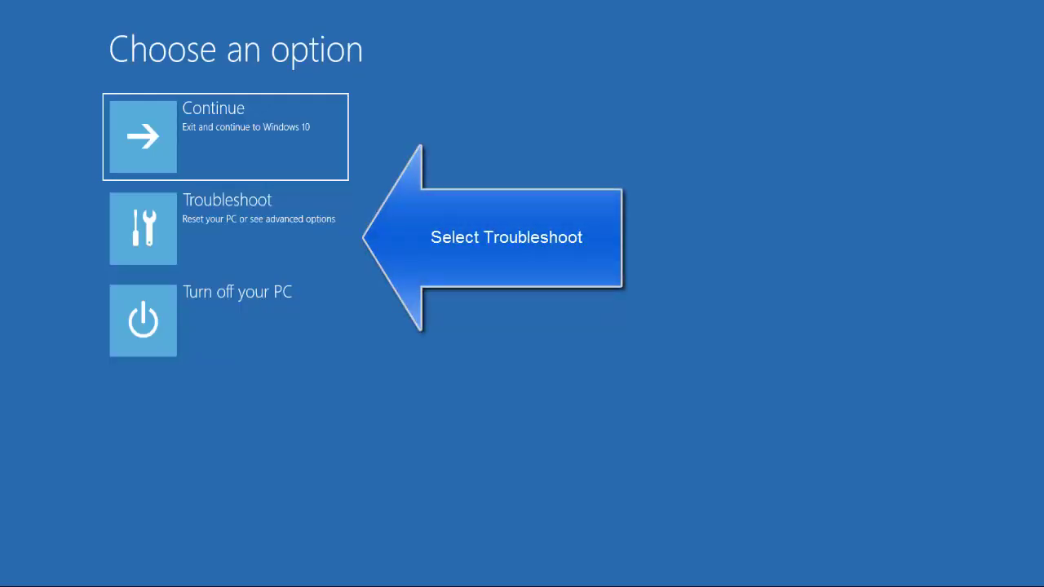
Go to Troubleshoot > Advanced options > Startup Settings in the recovery environment
{"action": "left_click", "coordinate": [283, 238]}
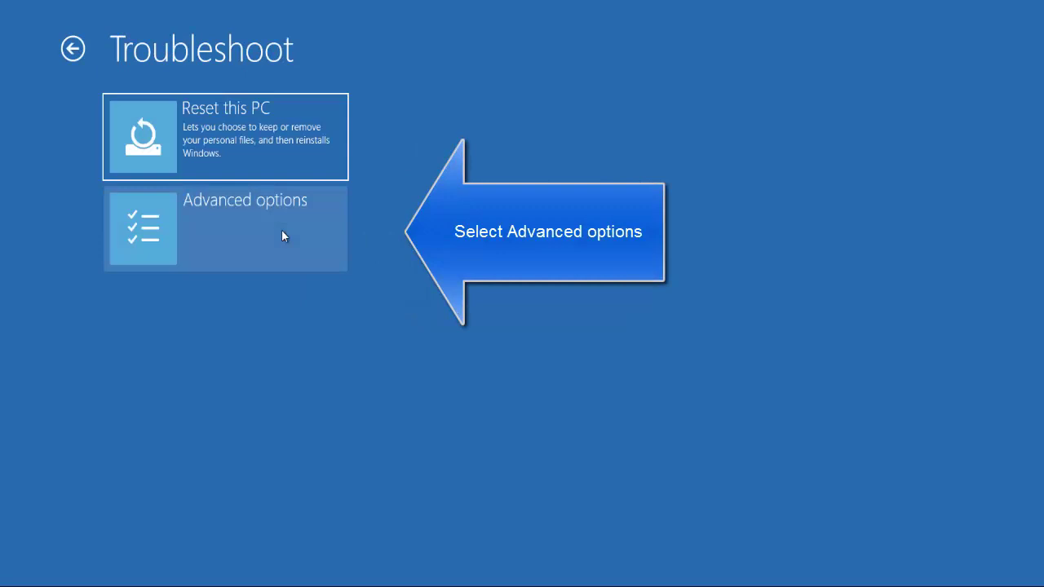
{"action": "left_click", "coordinate": [281, 230]}
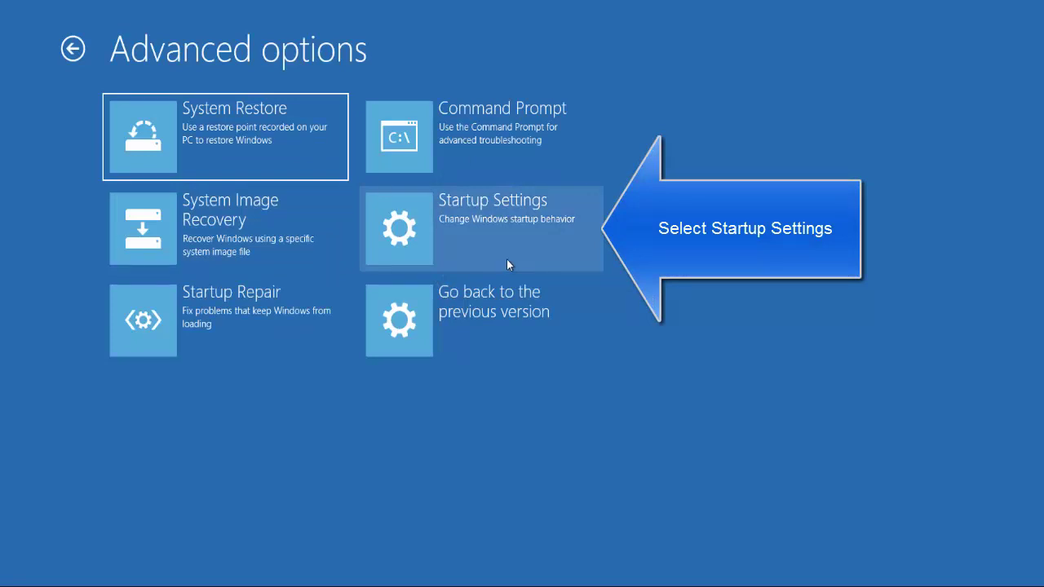
{"action": "left_click", "coordinate": [506, 261]}
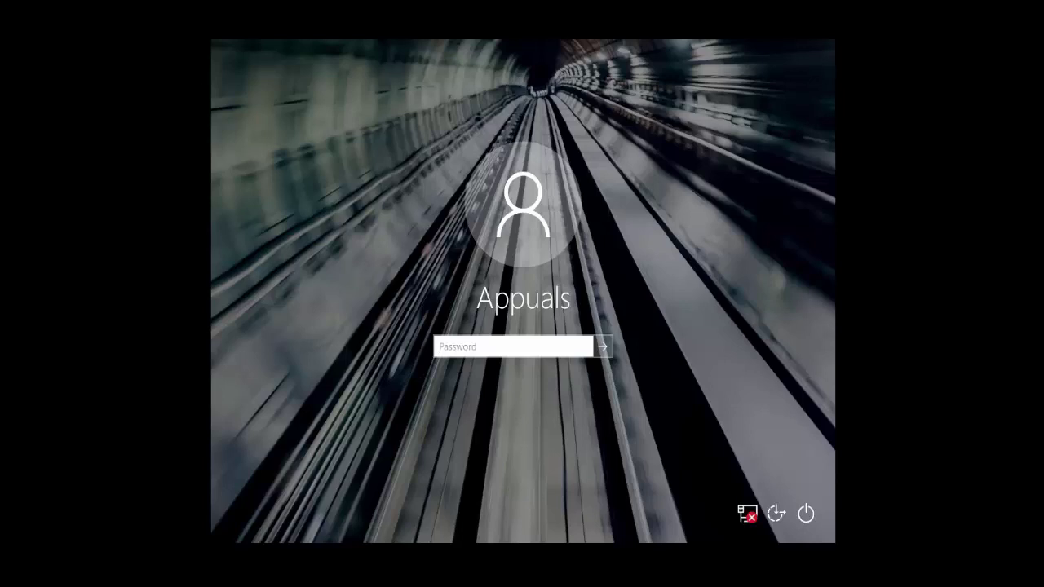
Enter the account password to sign in to Safe Mode
{"action": "type", "text": "••••••••••"}
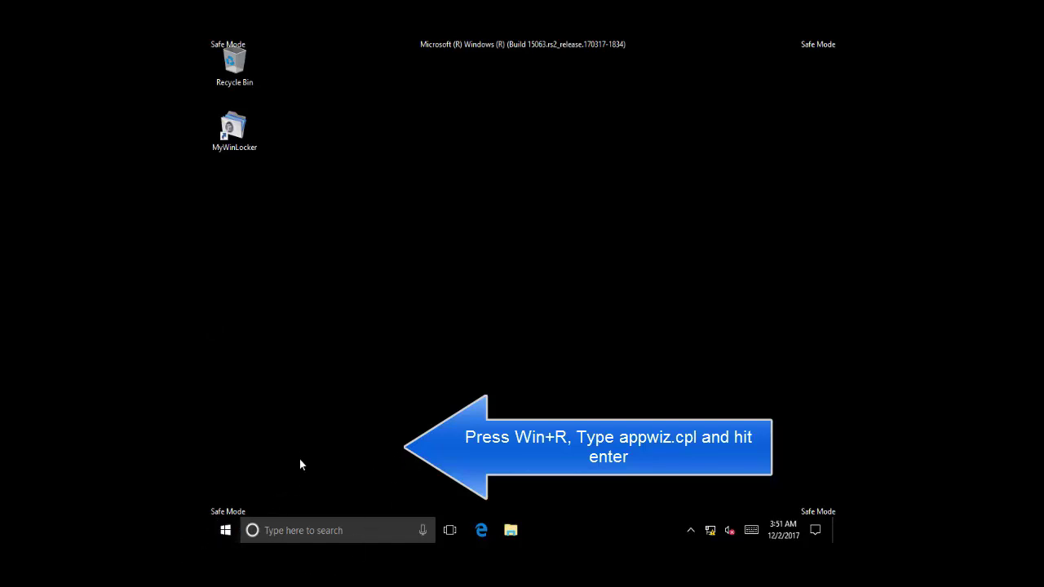
Run appwiz.cpl from the Start right-click menu in Safe Mode and uninstall MyWinLocker 4
{"action": "right_click", "coordinate": [225, 530]}
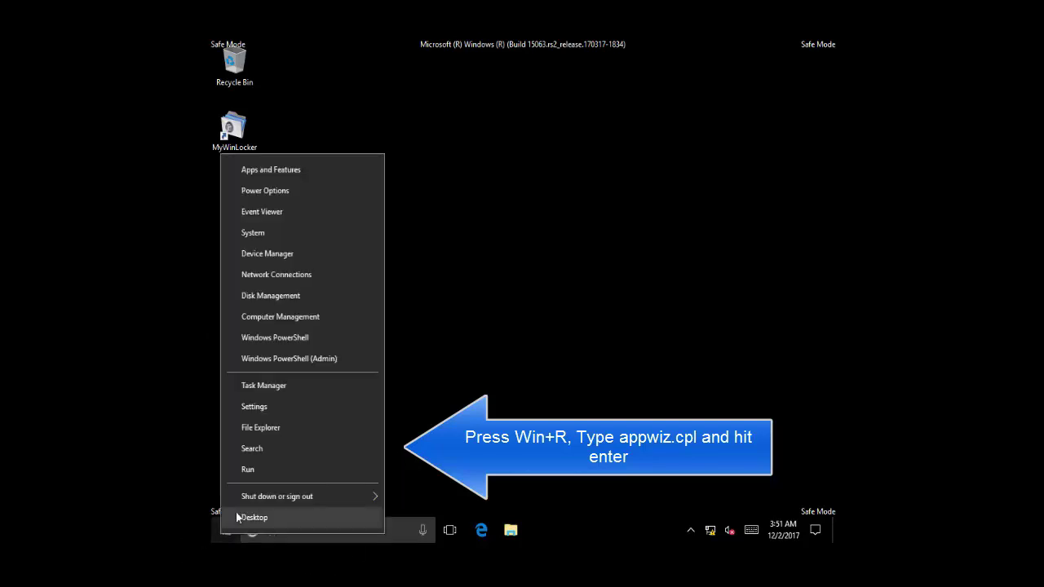
{"action": "left_click", "coordinate": [260, 473]}
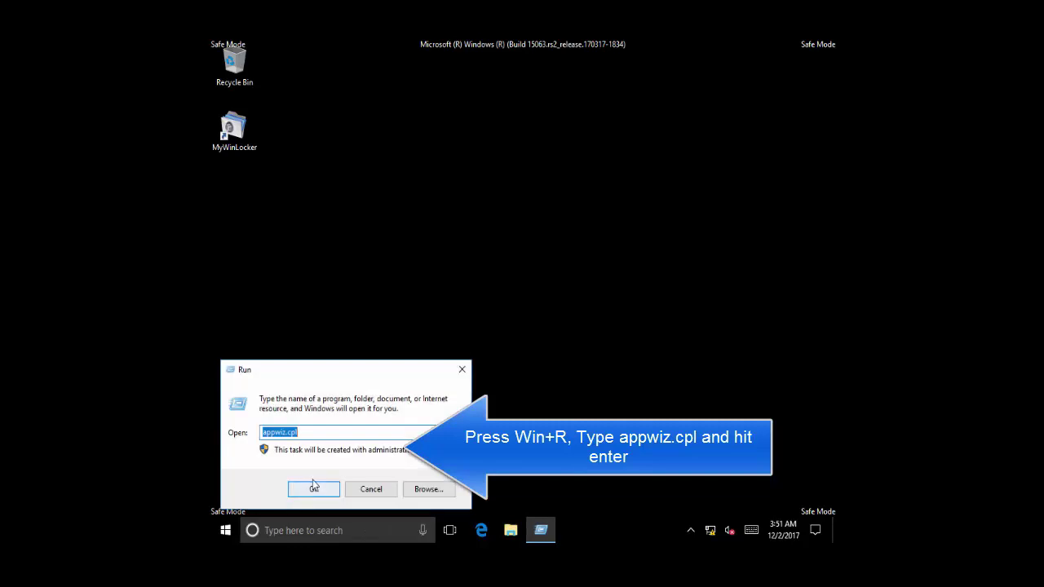
{"action": "left_click", "coordinate": [320, 490]}
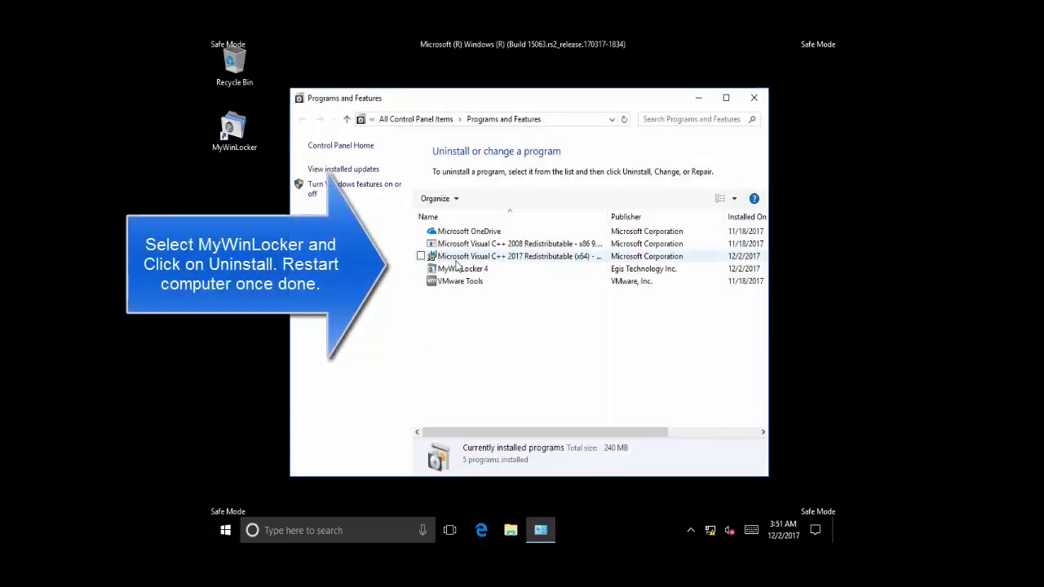
{"action": "left_click", "coordinate": [461, 269]}
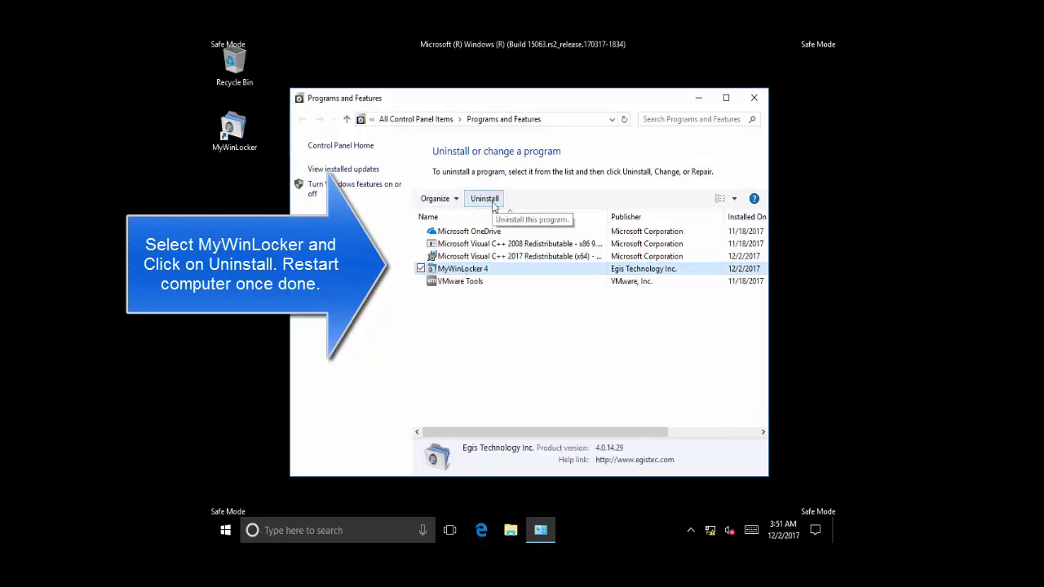
{"action": "left_click", "coordinate": [493, 203]}
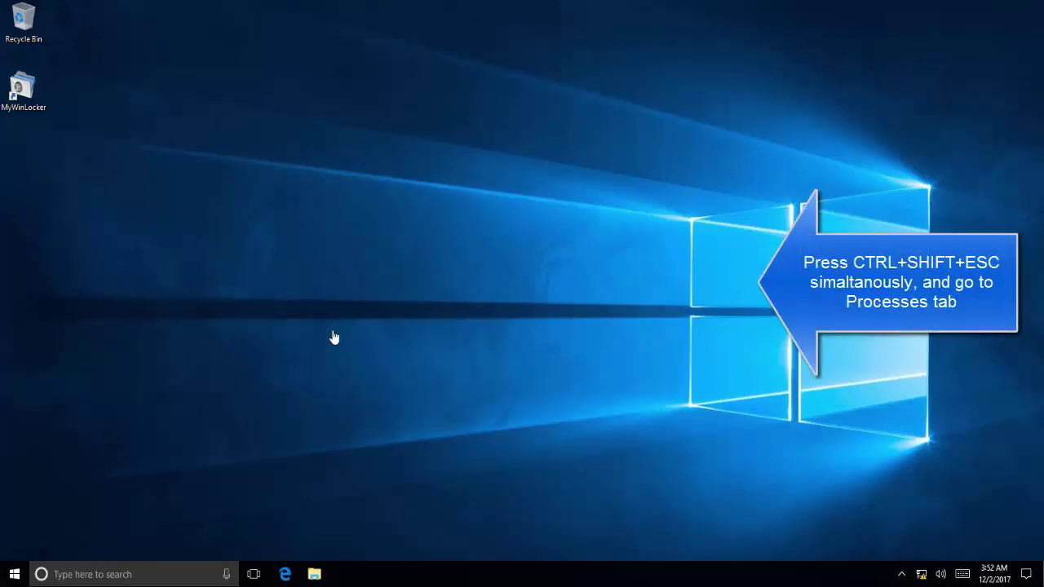
In Task Manager, sort processes by name and right-click MyWinLocker (32 bit)
{"action": "key", "text": "ctrl+shift+Escape"}
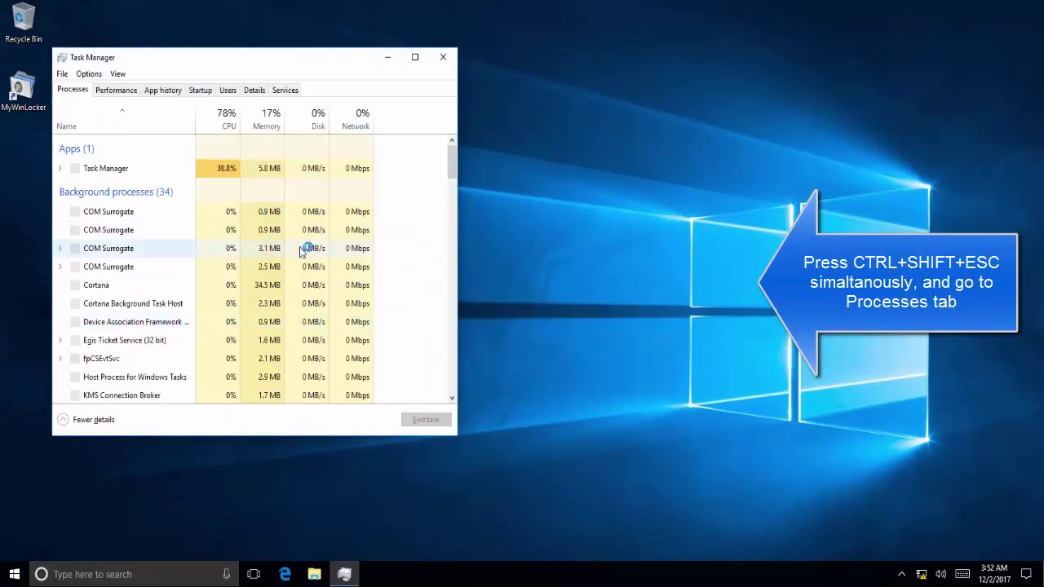
{"action": "left_click", "coordinate": [242, 264]}
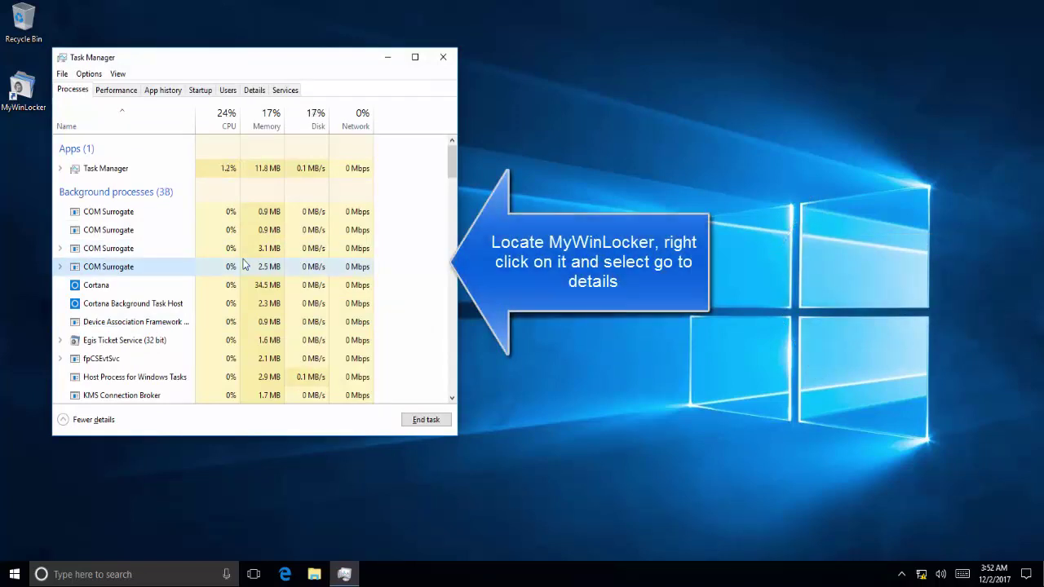
{"action": "left_click", "coordinate": [124, 122]}
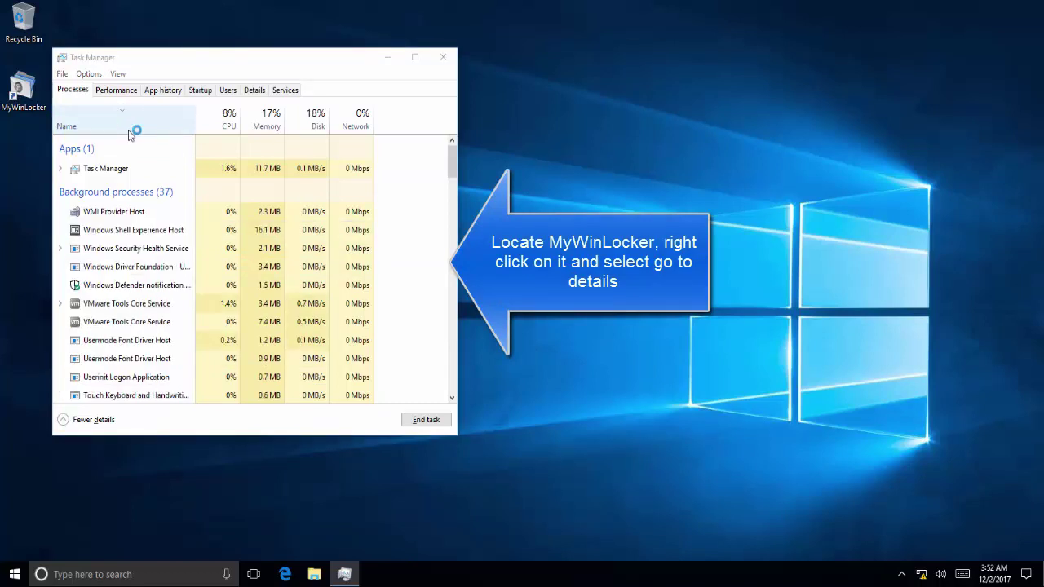
{"action": "scroll", "coordinate": [131, 209], "scroll_direction": "down", "scroll_amount": 3}
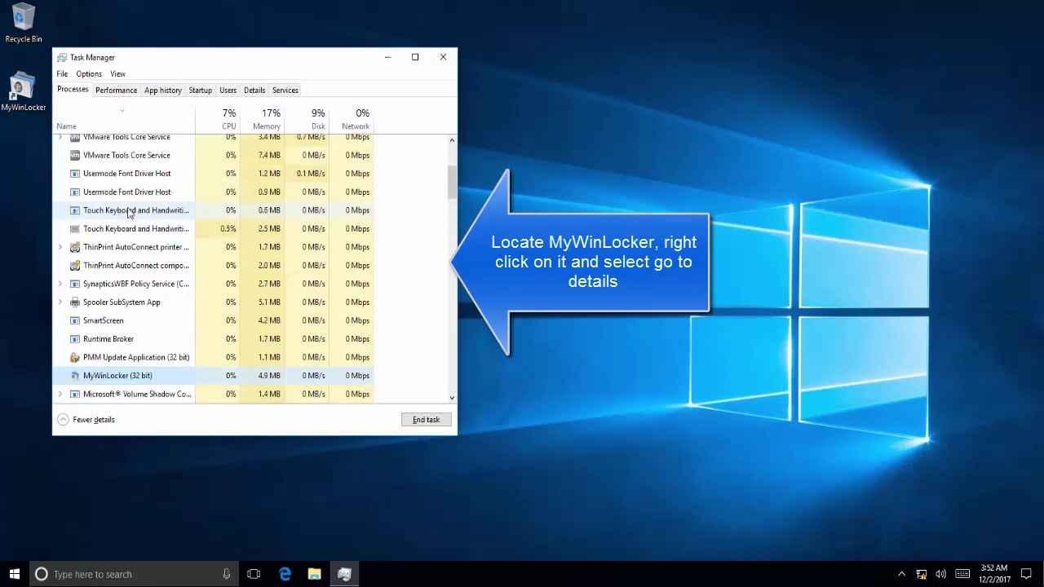
{"action": "right_click", "coordinate": [128, 378]}
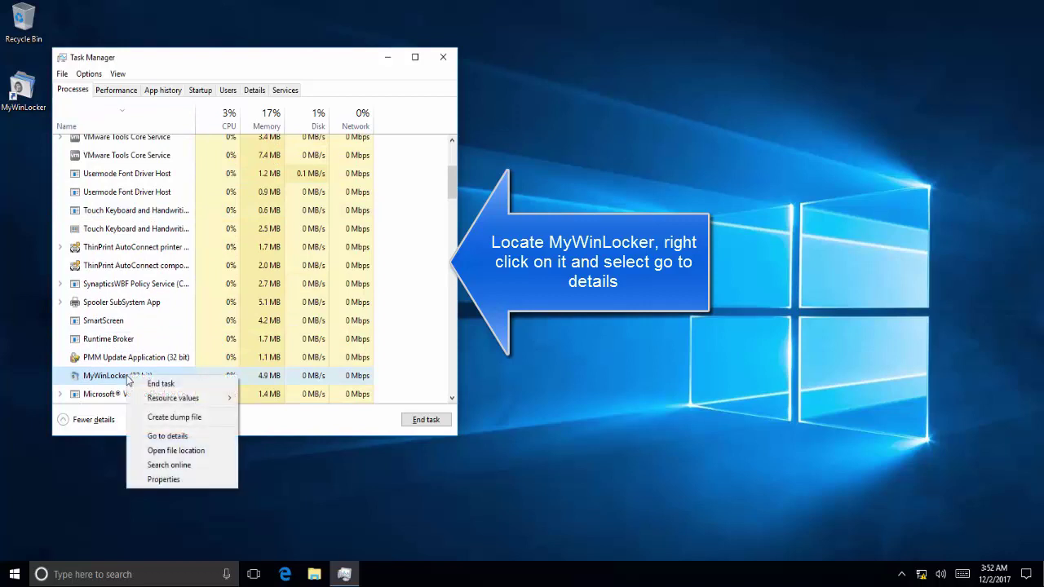
End the MWLTSR.exe process from the Details list and close Task Manager
{"action": "left_click", "coordinate": [168, 435]}
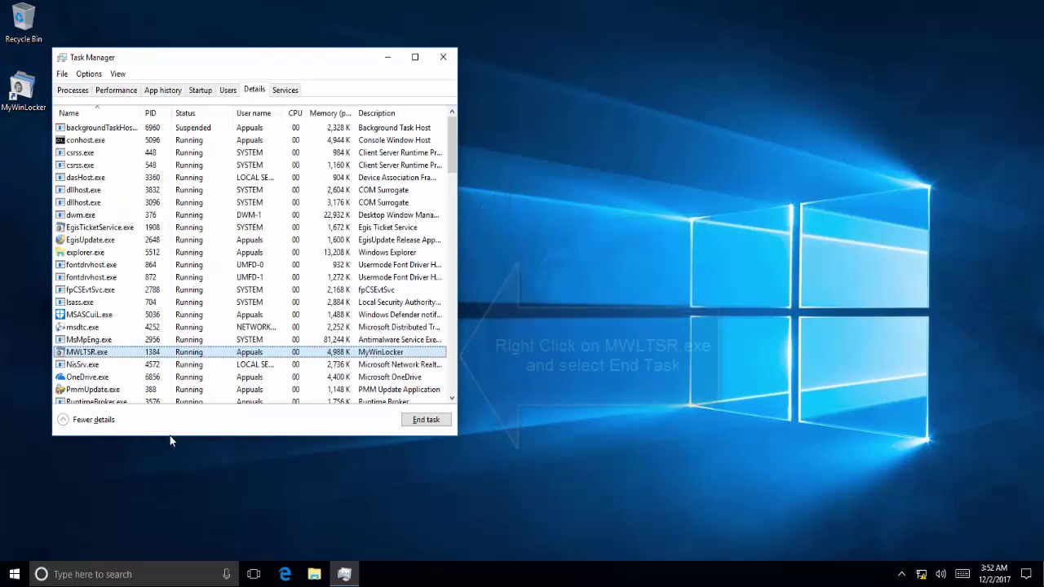
{"action": "right_click", "coordinate": [104, 360]}
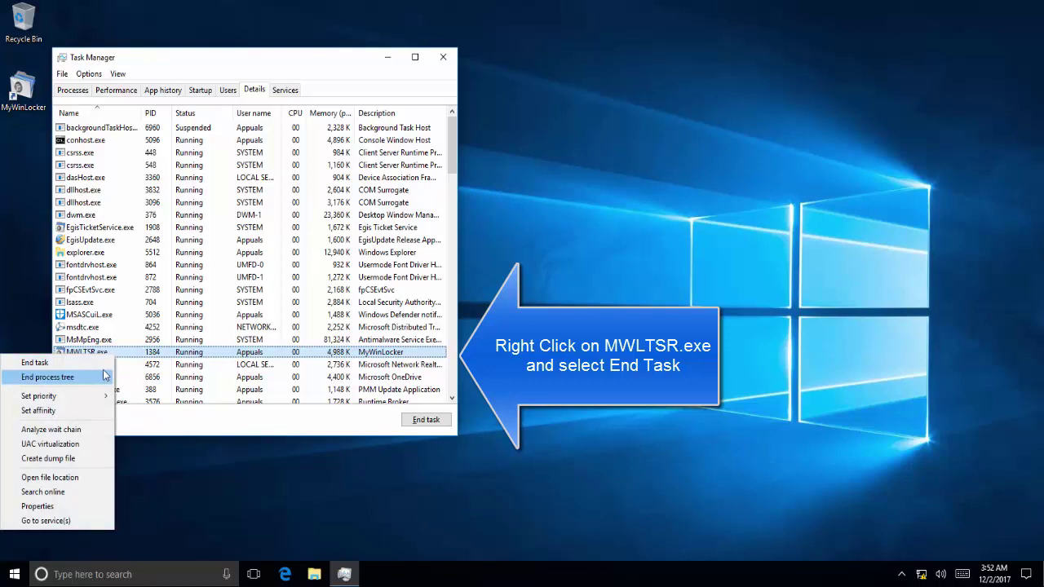
{"action": "left_click", "coordinate": [82, 362]}
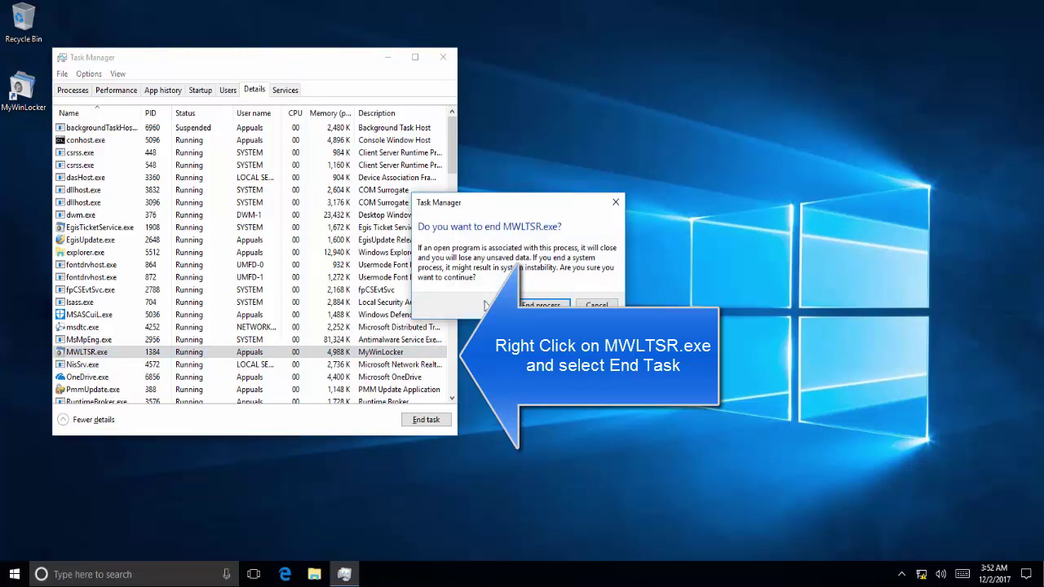
{"action": "left_click", "coordinate": [542, 305]}
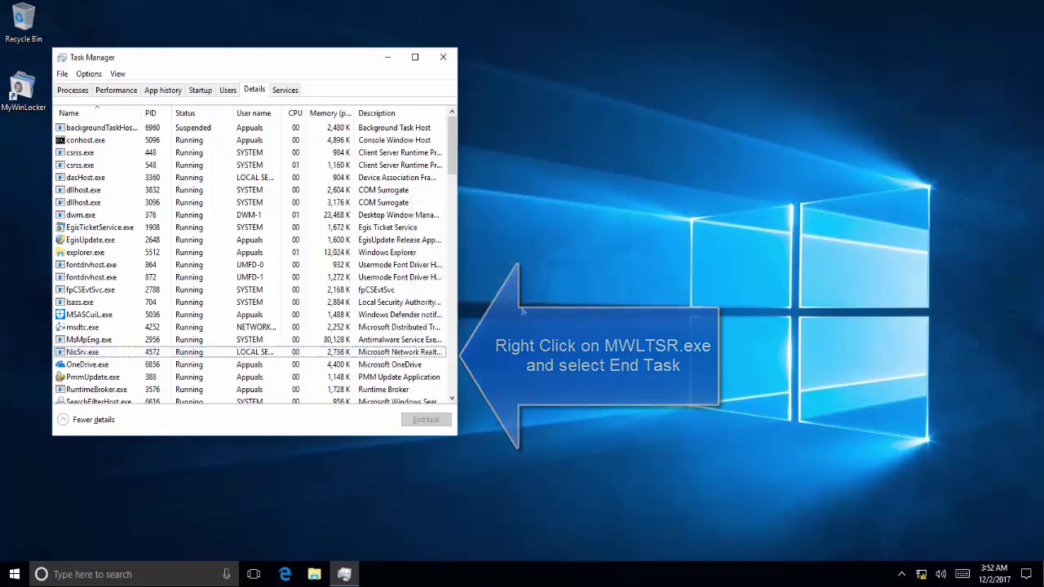
{"action": "left_click", "coordinate": [448, 62]}
{"action": "right_click", "coordinate": [376, 241]}
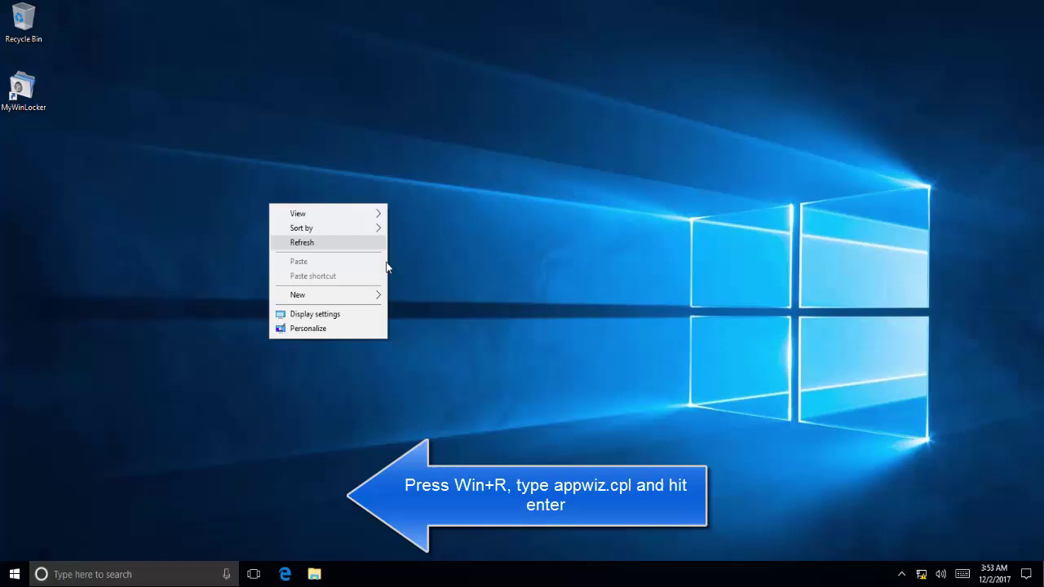
Refresh the desktop, open Programs and Features, and start uninstalling MyWinLocker 4 again
{"action": "left_click", "coordinate": [341, 243]}
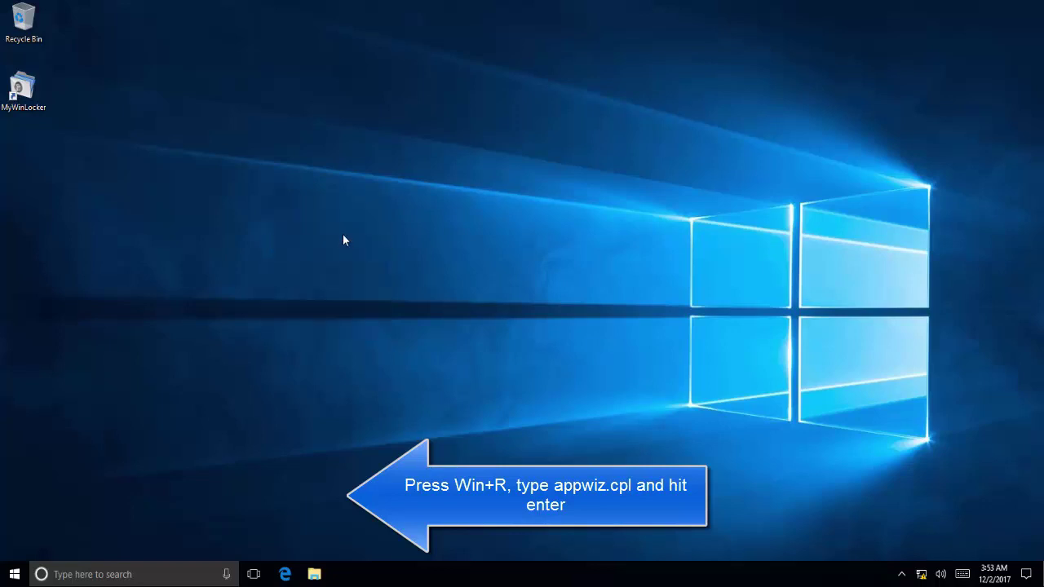
{"action": "key", "text": "super+r"}
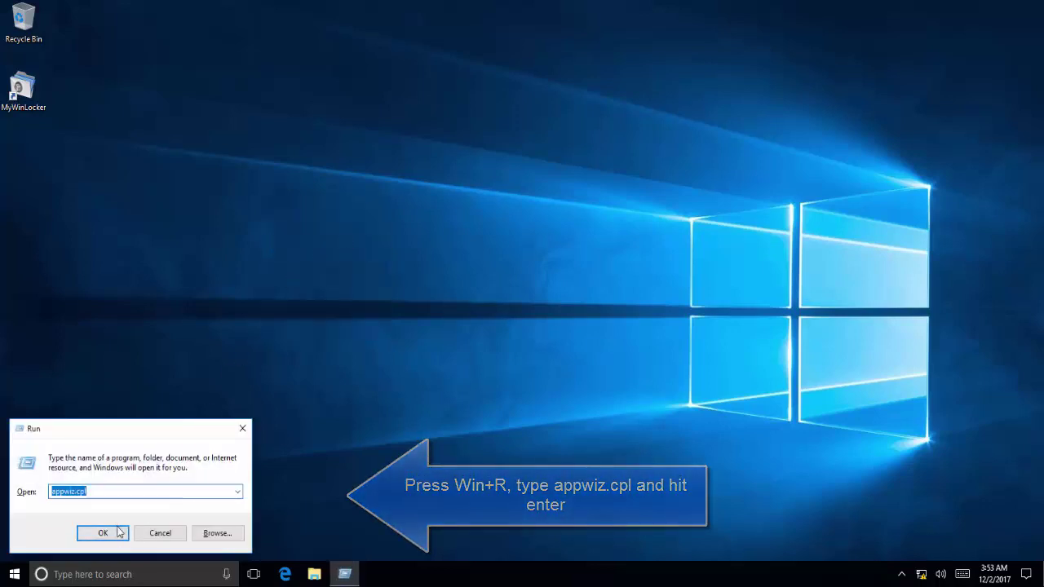
{"action": "left_click", "coordinate": [119, 532]}
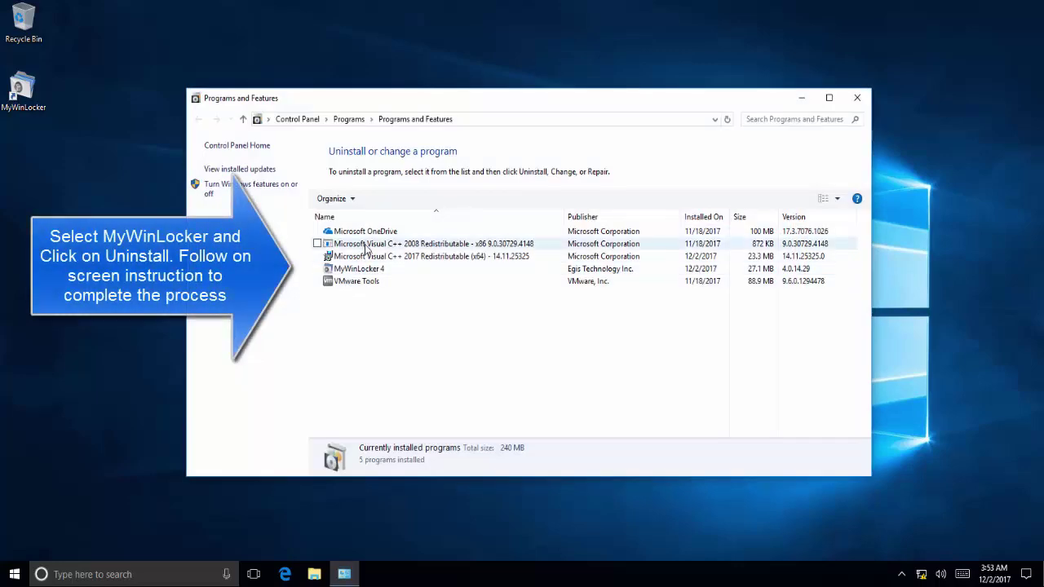
{"action": "left_click", "coordinate": [367, 269]}
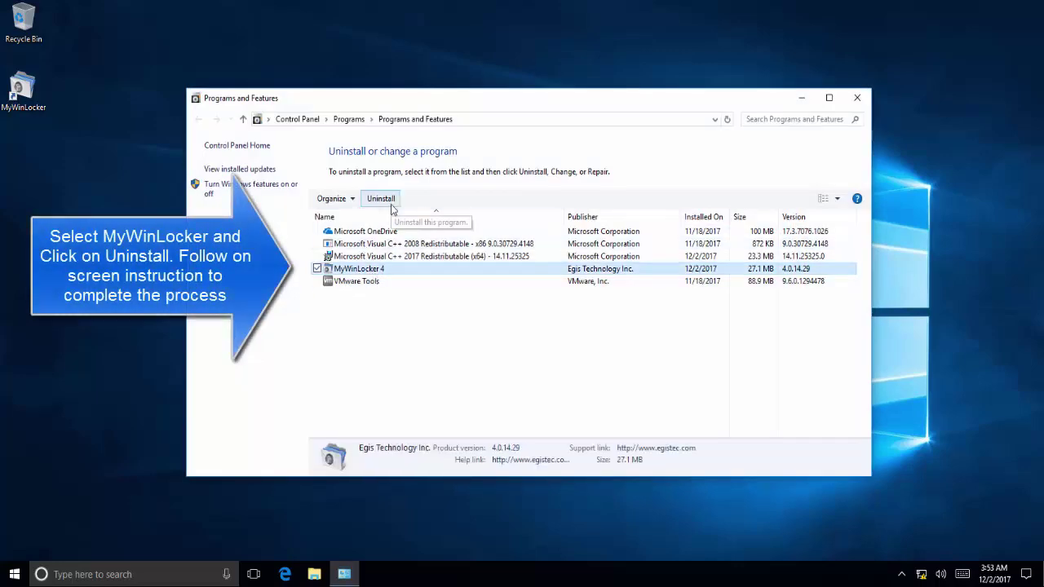
{"action": "left_click", "coordinate": [390, 202]}
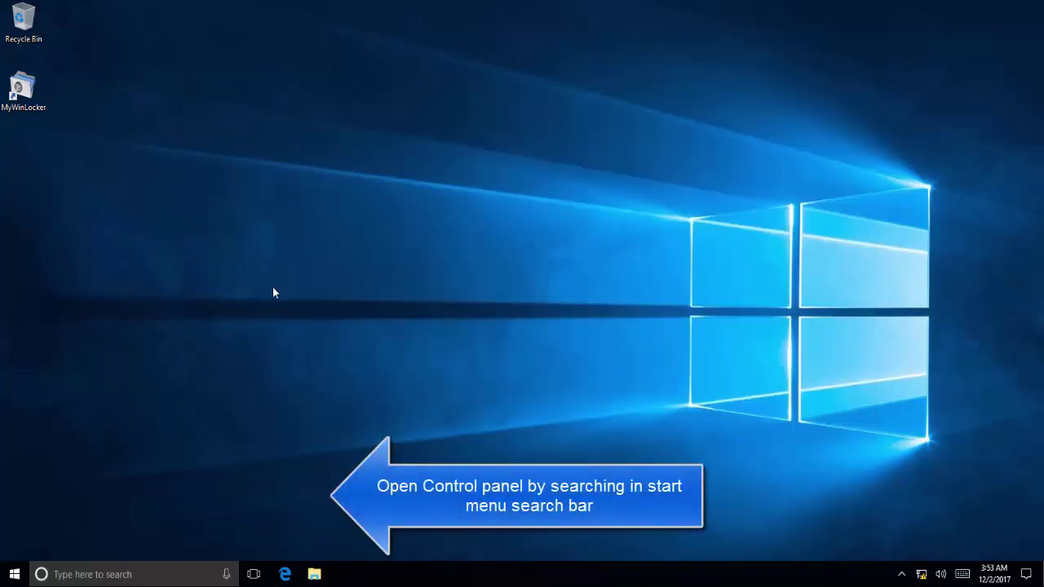
Search Start for 'control', open Control Panel, and show its View by options
{"action": "key", "text": "super"}
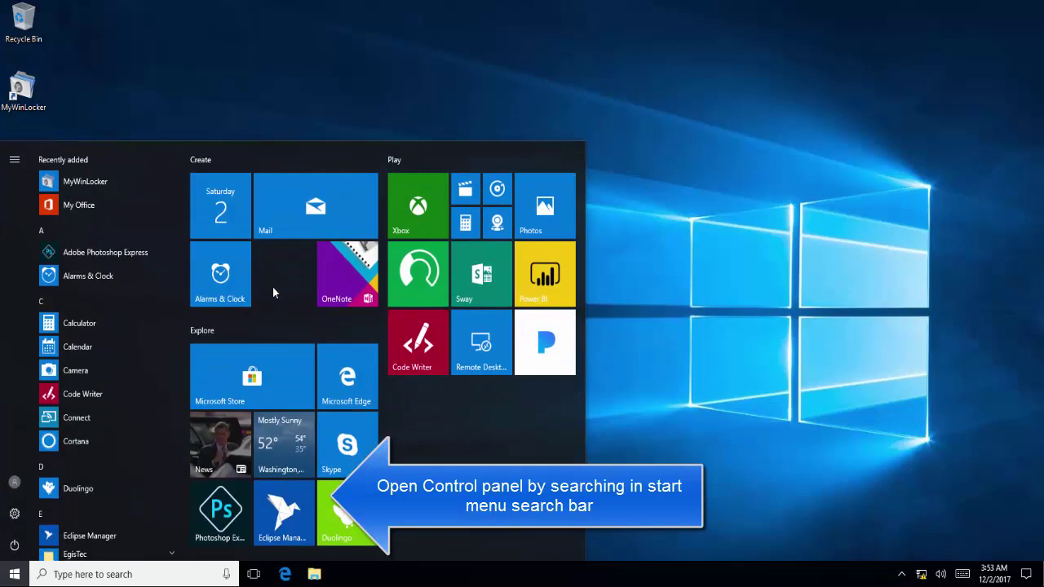
{"action": "type", "text": "control"}
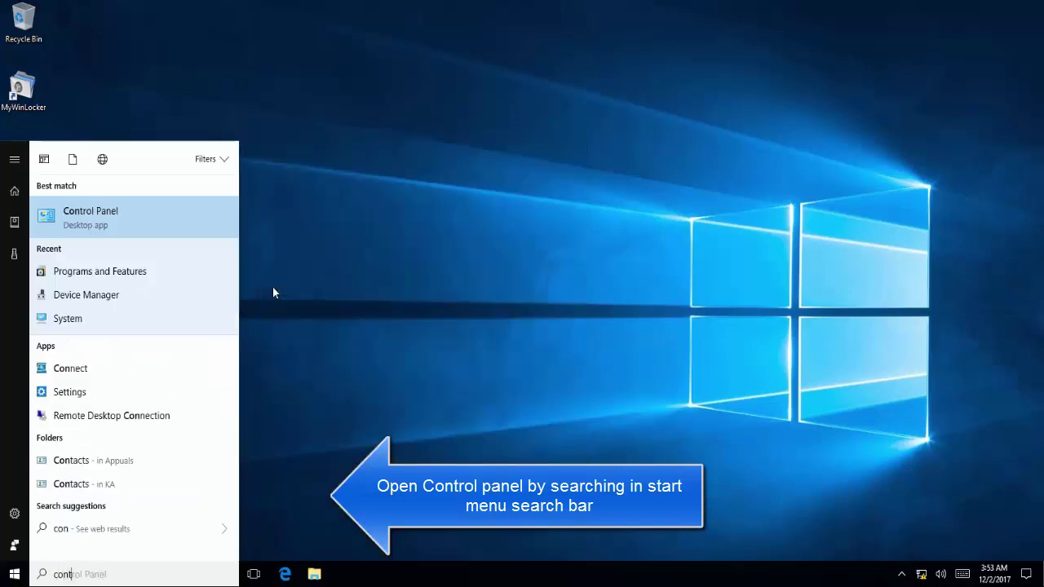
{"action": "key", "text": "Return"}
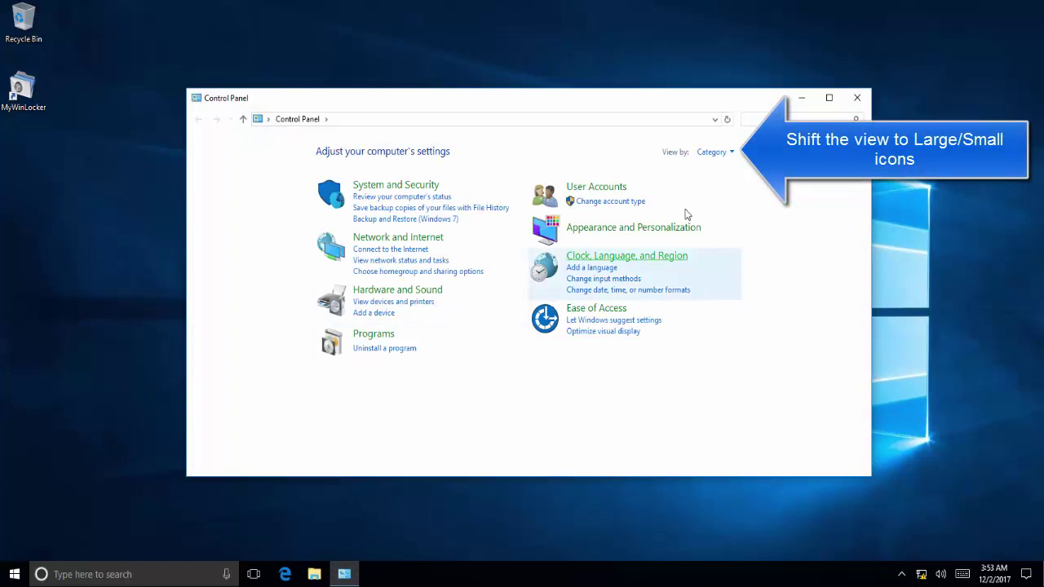
{"action": "left_click", "coordinate": [712, 153]}
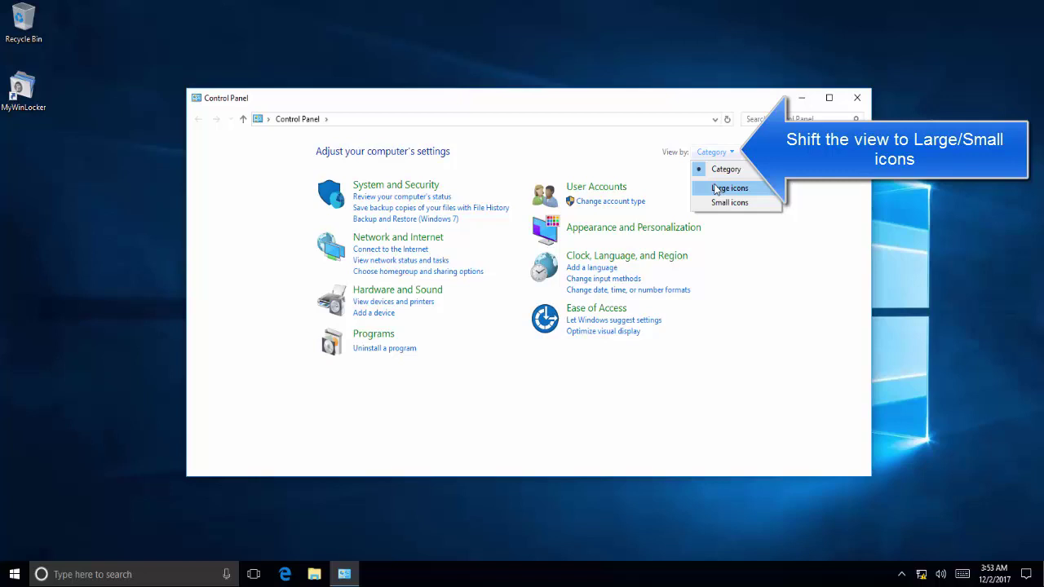
Switch Control Panel to Small icons and launch System Restore via Security and Maintenance > Recovery
{"action": "left_click", "coordinate": [716, 203]}
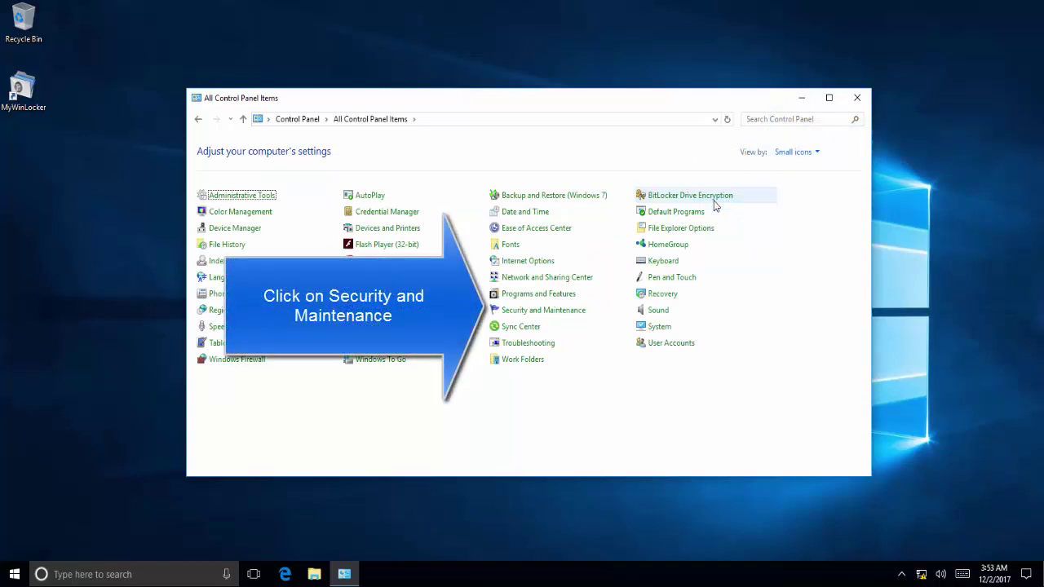
{"action": "left_click", "coordinate": [566, 318]}
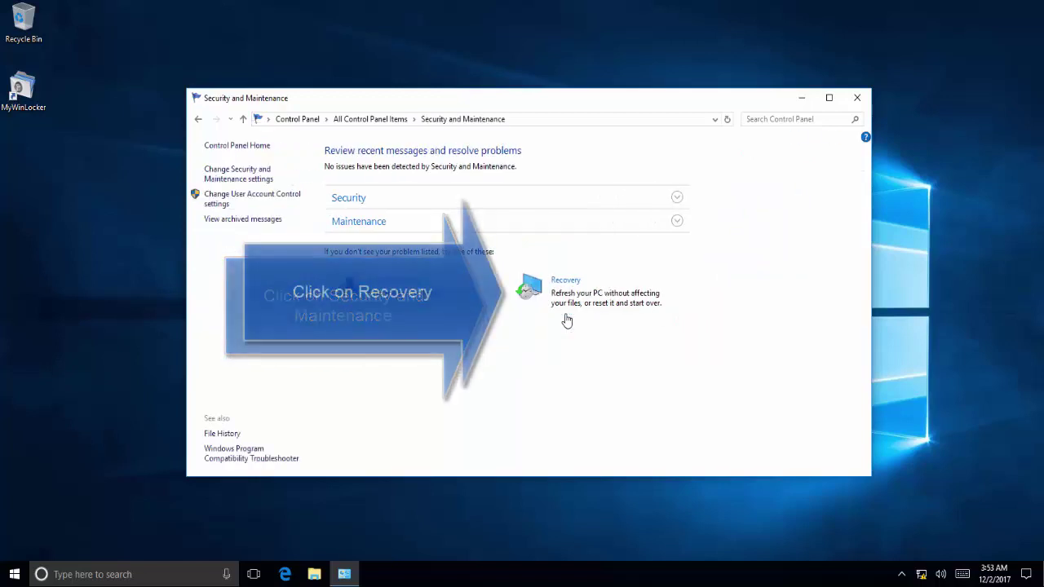
{"action": "left_click", "coordinate": [564, 281]}
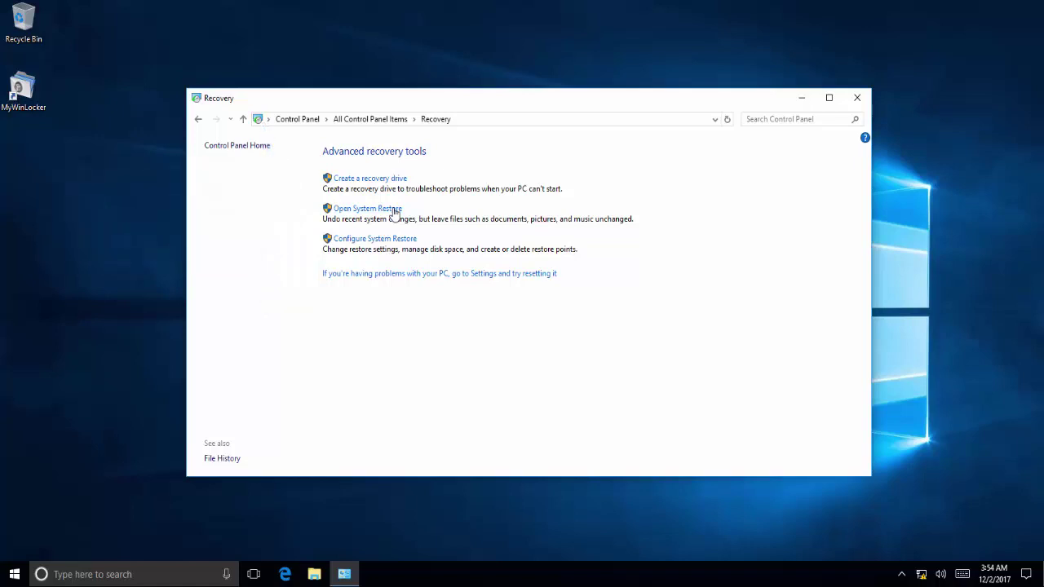
{"action": "left_click", "coordinate": [395, 210]}
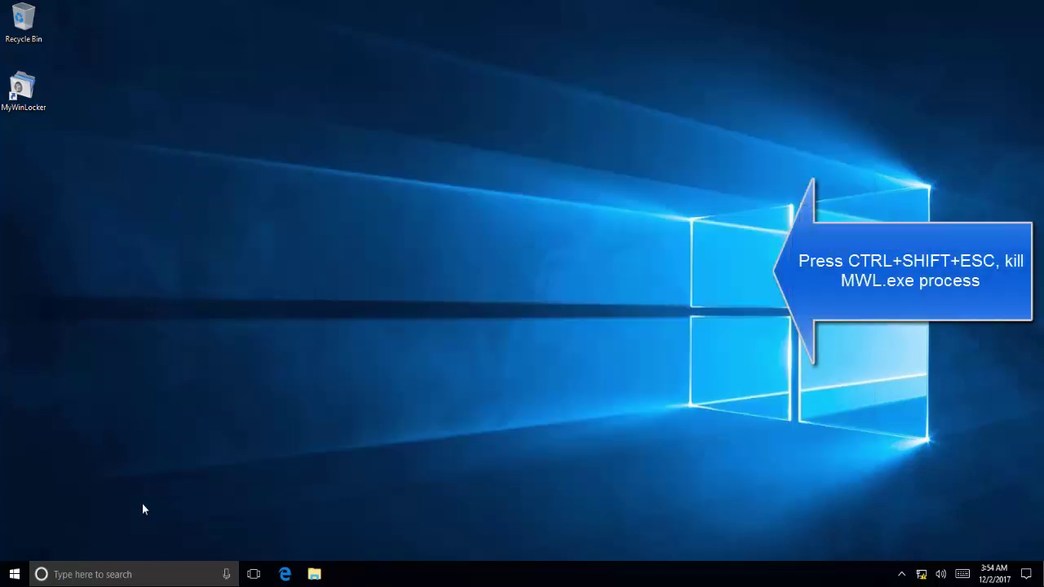
{"action": "key", "text": "ctrl+shift+Escape"}
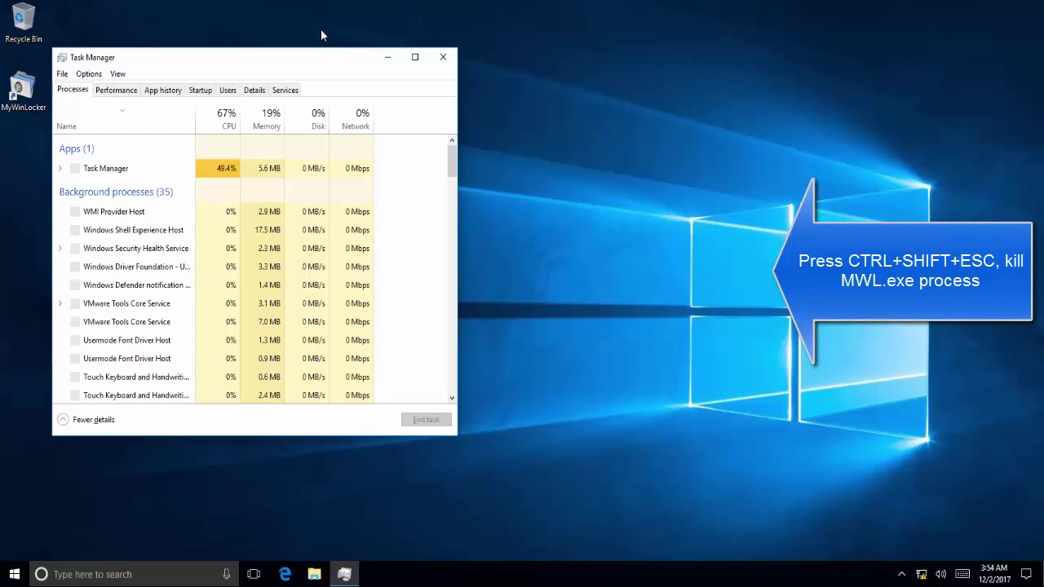
{"action": "left_click", "coordinate": [135, 248]}
{"action": "key", "text": "m"}
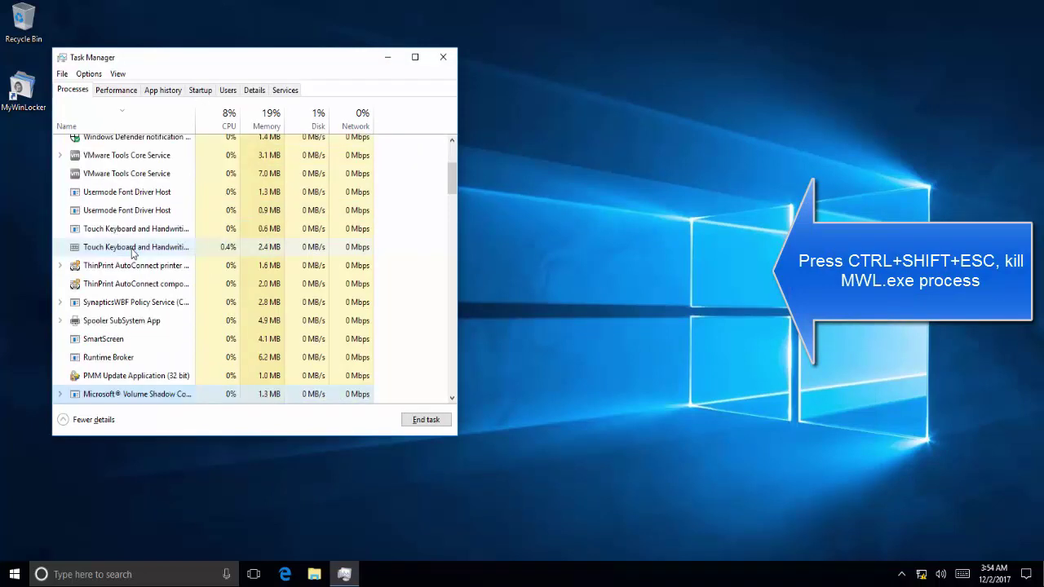
{"action": "scroll", "coordinate": [132, 253], "scroll_direction": "down", "scroll_amount": 4}
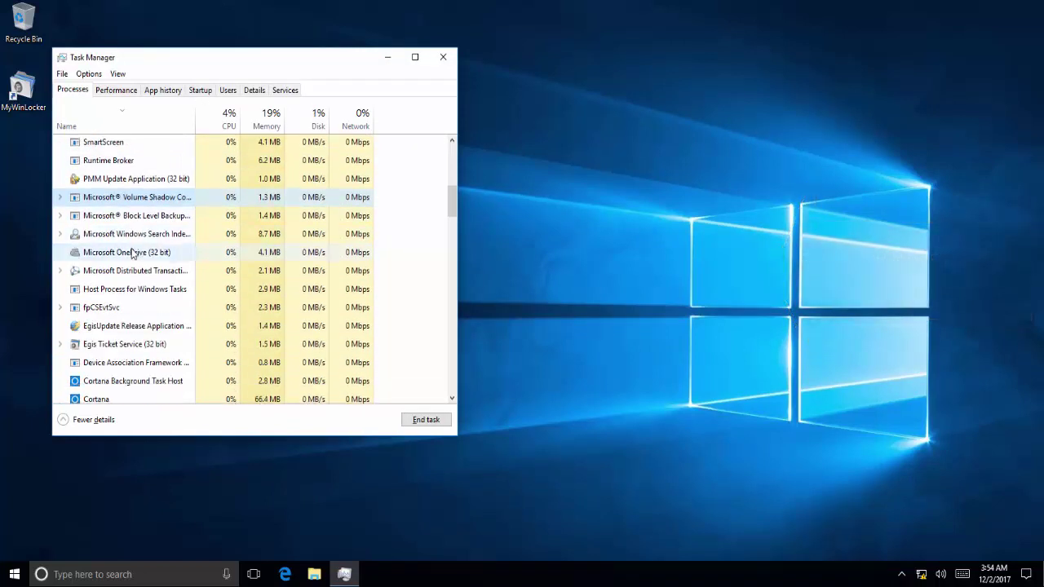
{"action": "scroll", "coordinate": [132, 252], "scroll_direction": "down", "scroll_amount": 3}
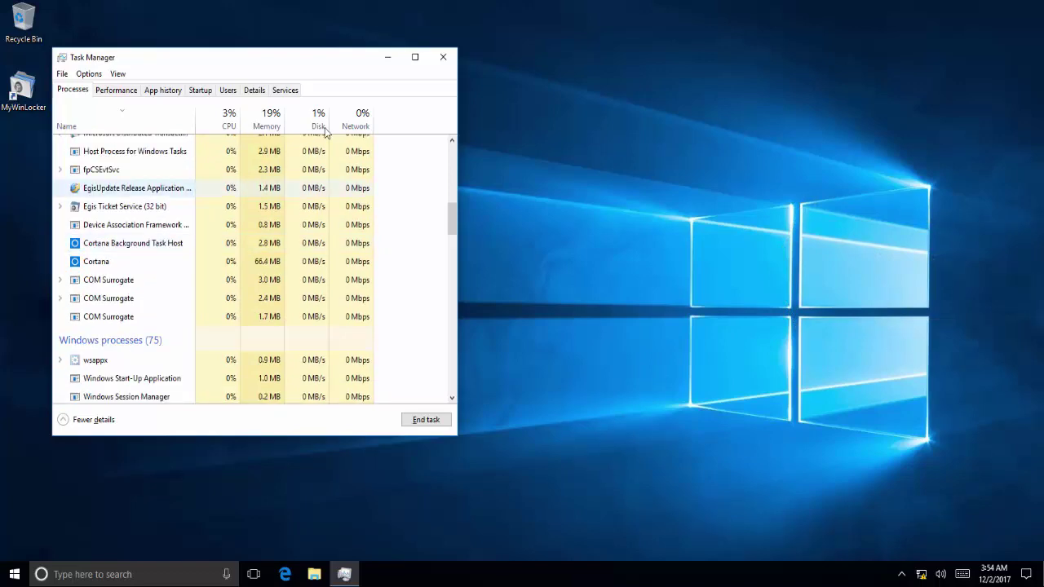
{"action": "left_click", "coordinate": [442, 58]}
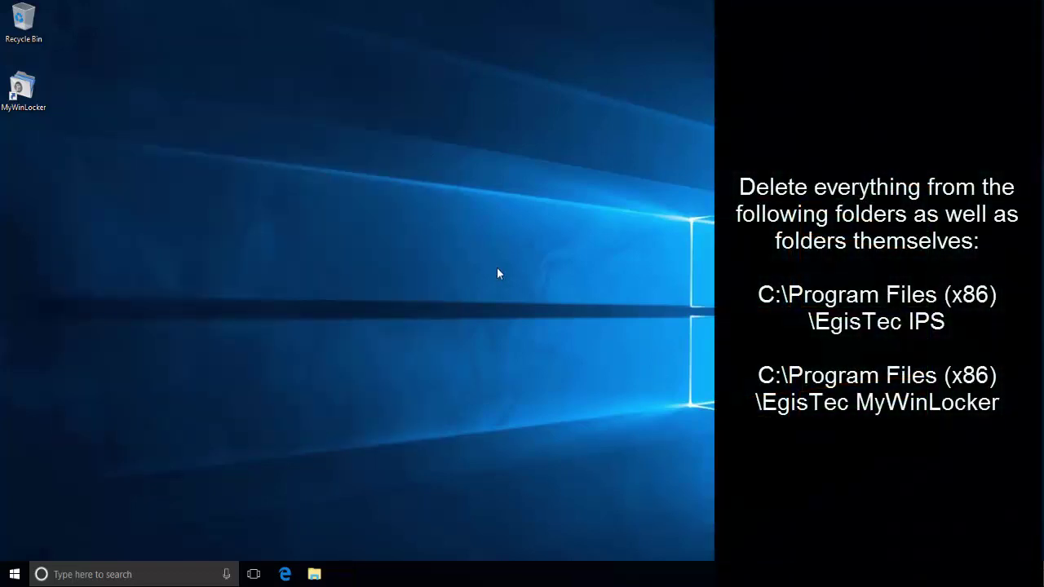
Open a maximized File Explorer at Local Disk (C:) > Program Files (x86)
{"action": "left_click", "coordinate": [314, 574]}
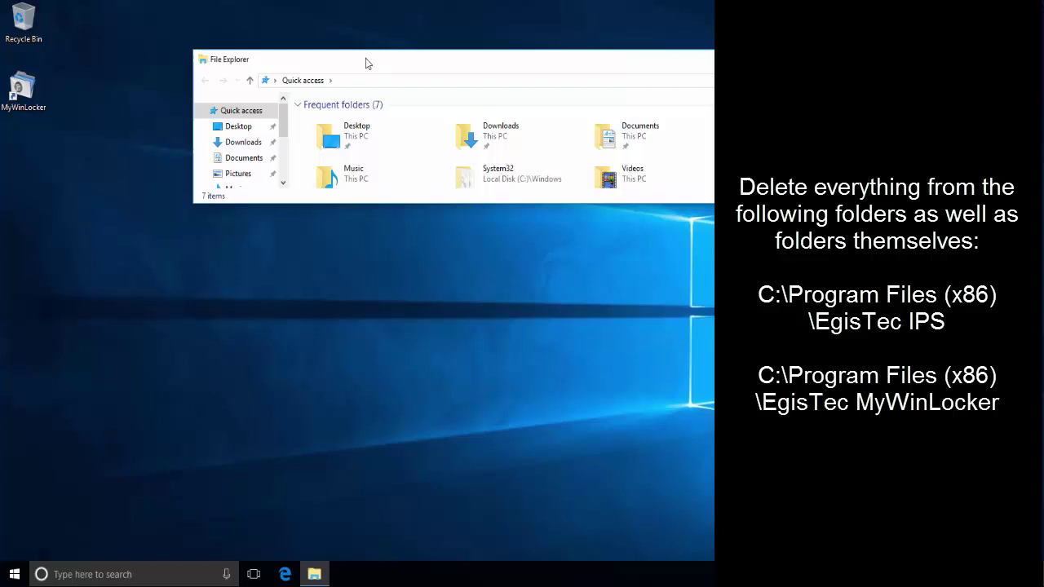
{"action": "double_click", "coordinate": [385, 67]}
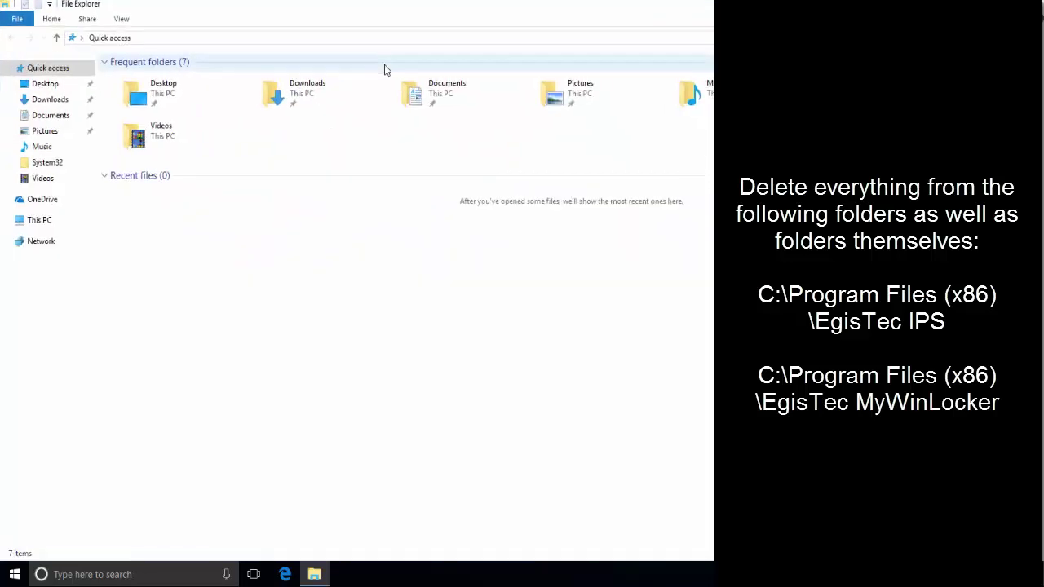
{"action": "left_click", "coordinate": [37, 221]}
{"action": "double_click", "coordinate": [327, 143]}
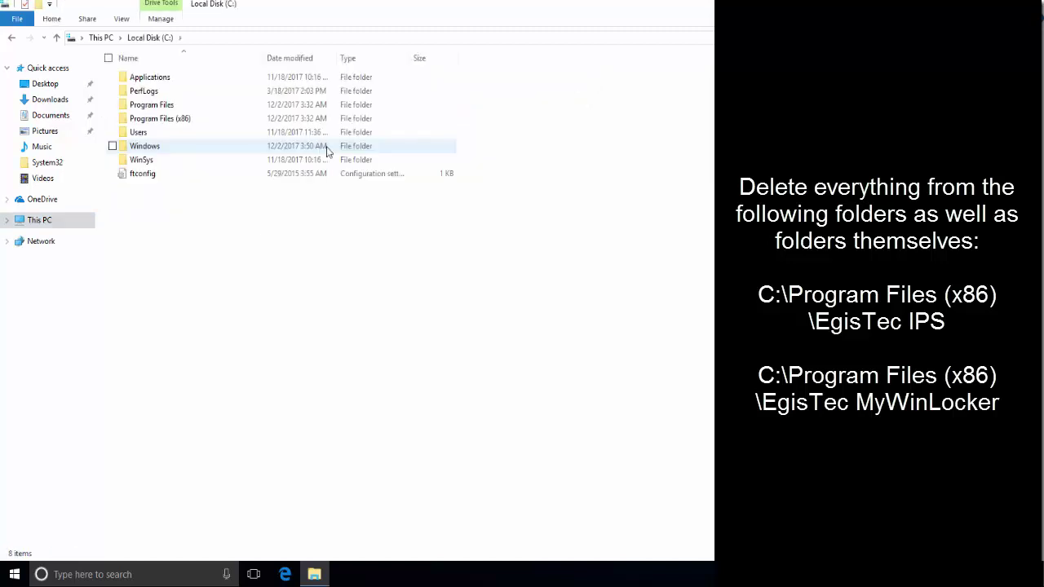
{"action": "double_click", "coordinate": [212, 123]}
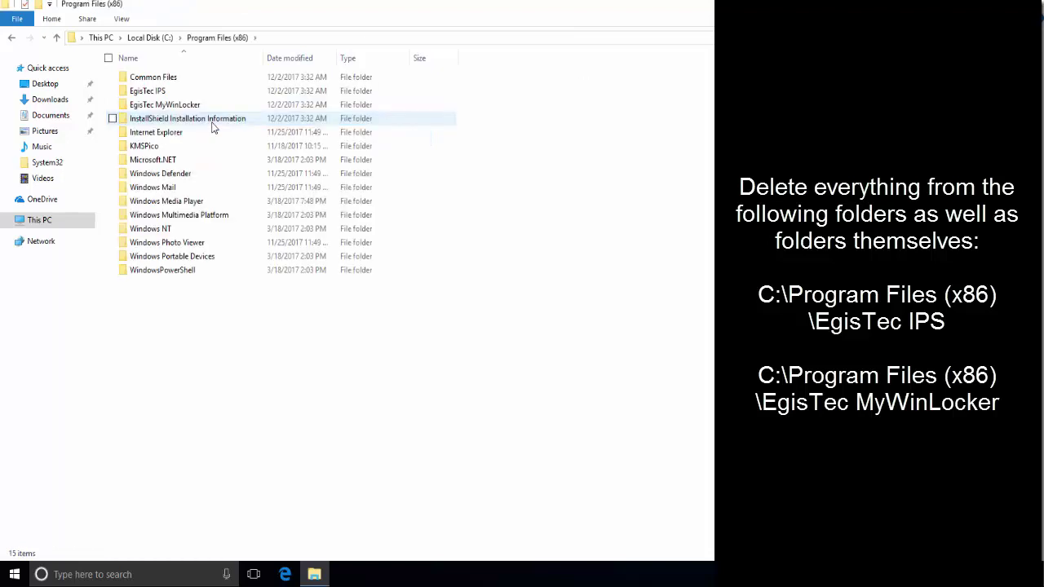
Delete the EgisTec IPS and EgisTec MyWinLocker folders, then return to Local Disk (C:)
{"action": "left_click", "coordinate": [190, 93]}
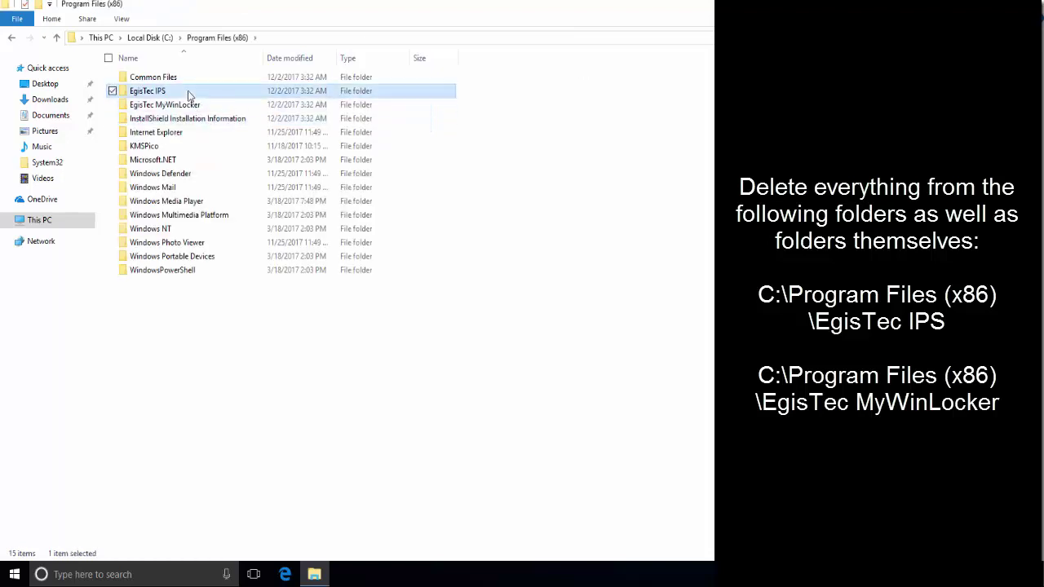
{"action": "left_click", "coordinate": [193, 105], "text": "ctrl"}
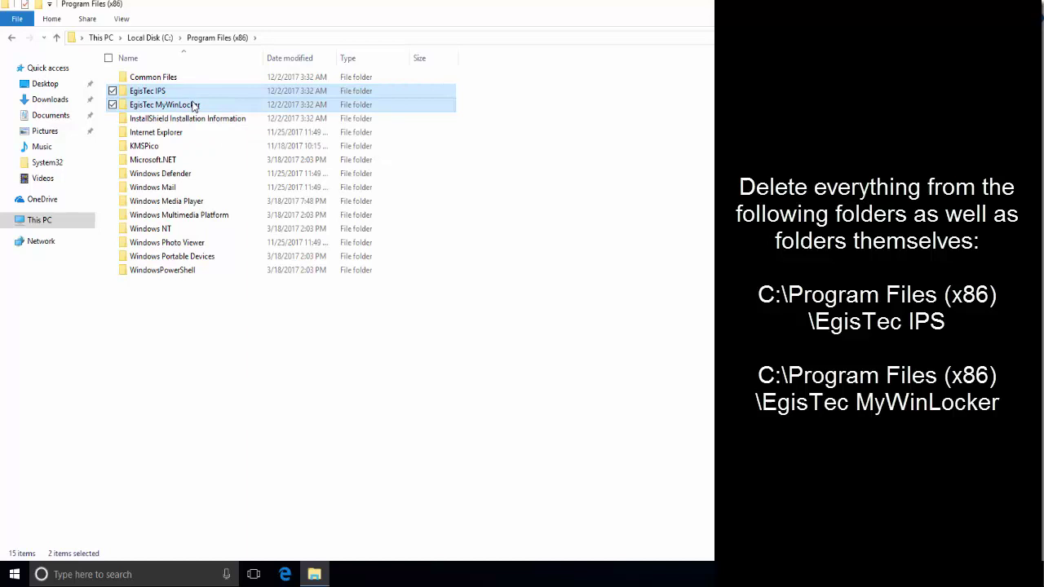
{"action": "right_click", "coordinate": [193, 105]}
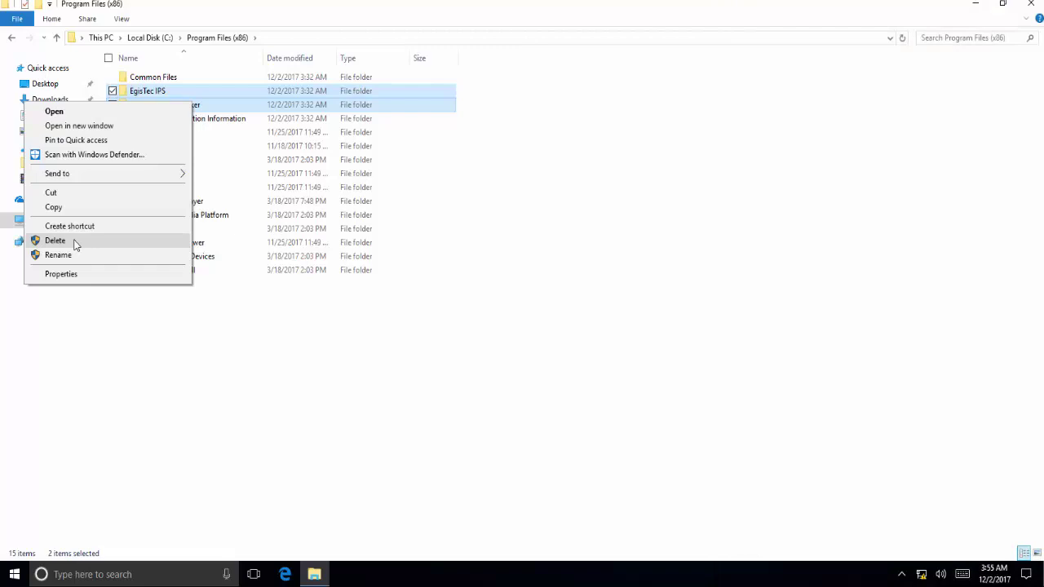
{"action": "key", "text": "Escape"}
{"action": "key", "text": "alt+Up"}
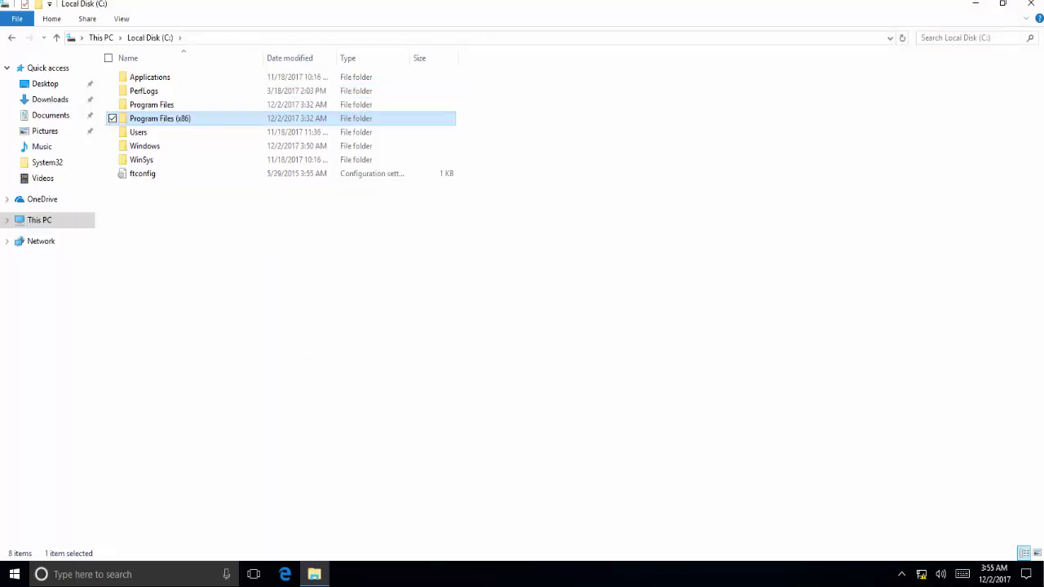
{"action": "left_click", "coordinate": [947, 37]}
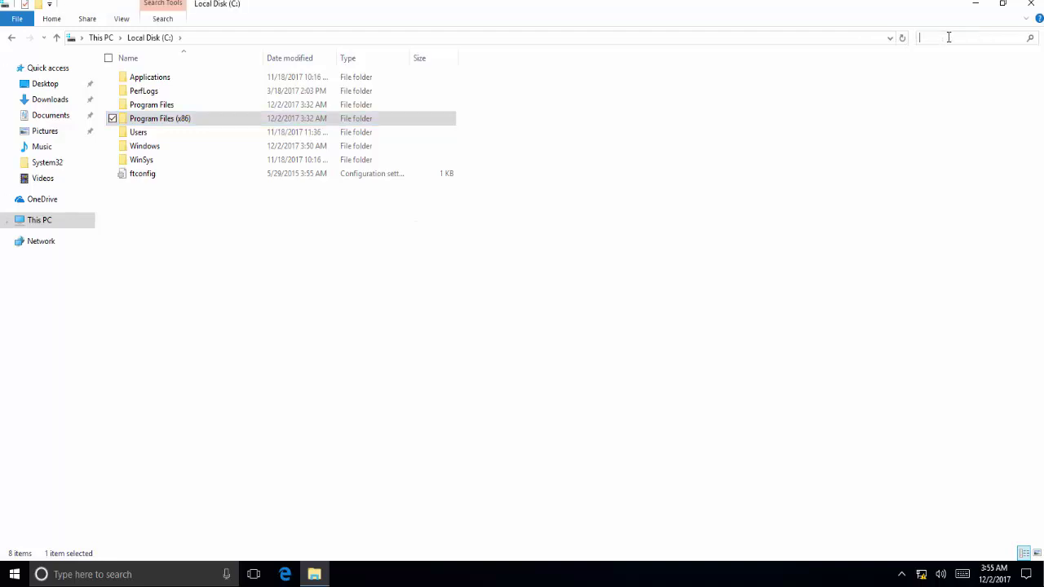
{"action": "type", "text": "E"}
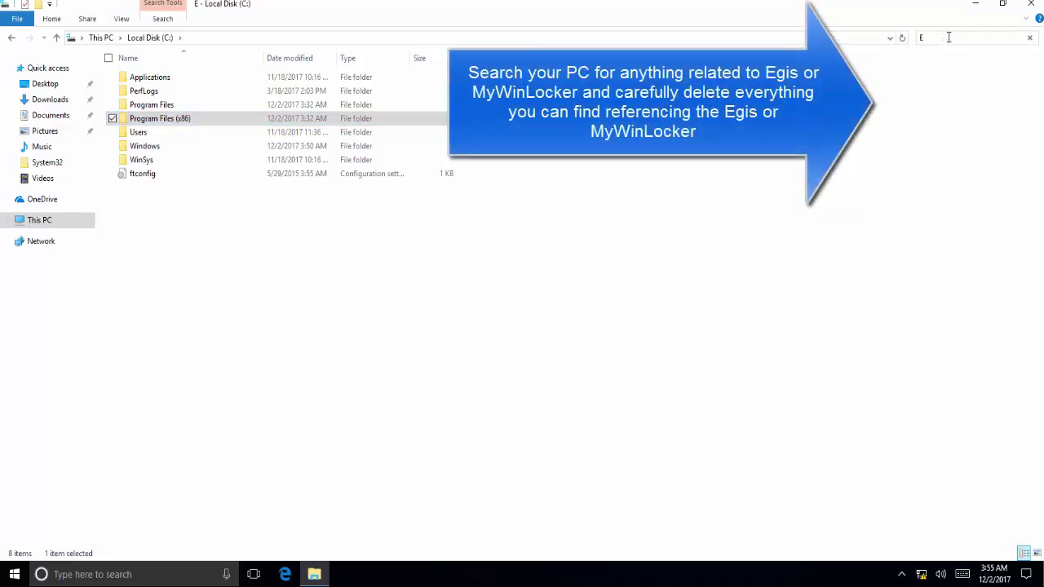
{"action": "type", "text": "GIS"}
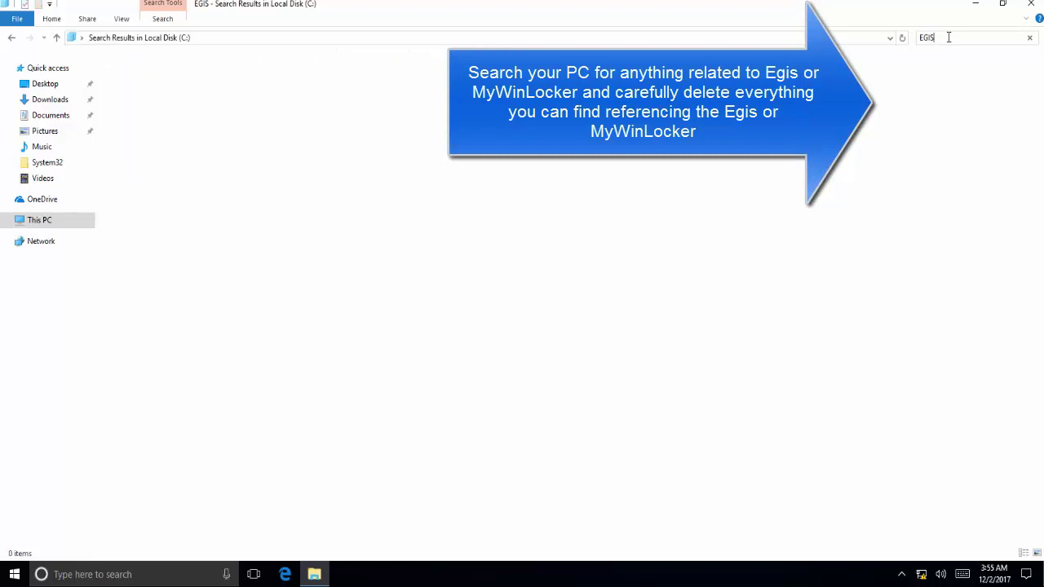
{"action": "key", "text": "BackSpace"}
{"action": "key", "text": "BackSpace"}
{"action": "key", "text": "BackSpace"}
{"action": "type", "text": "g"}
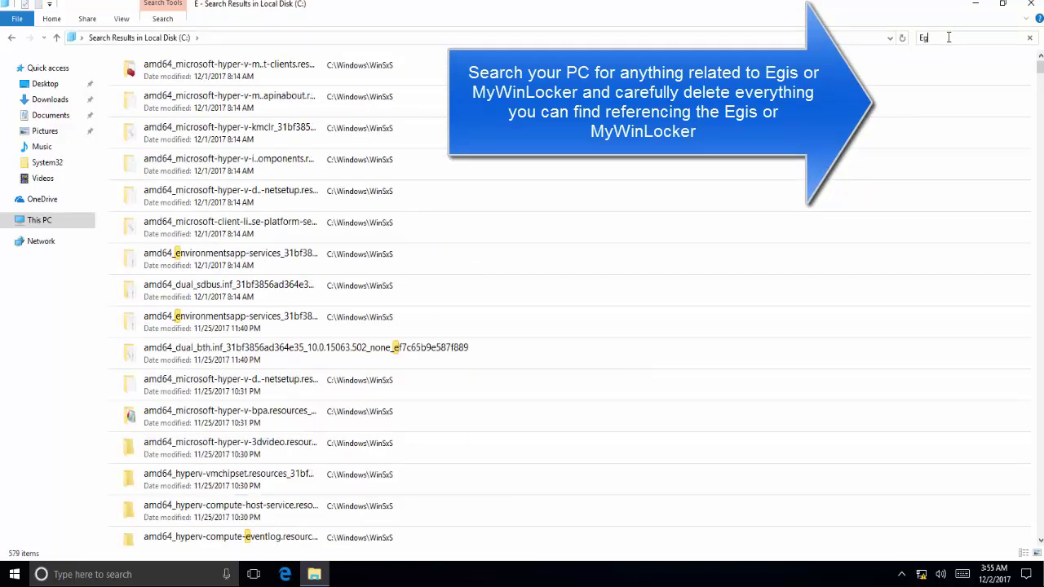
{"action": "type", "text": "is"}
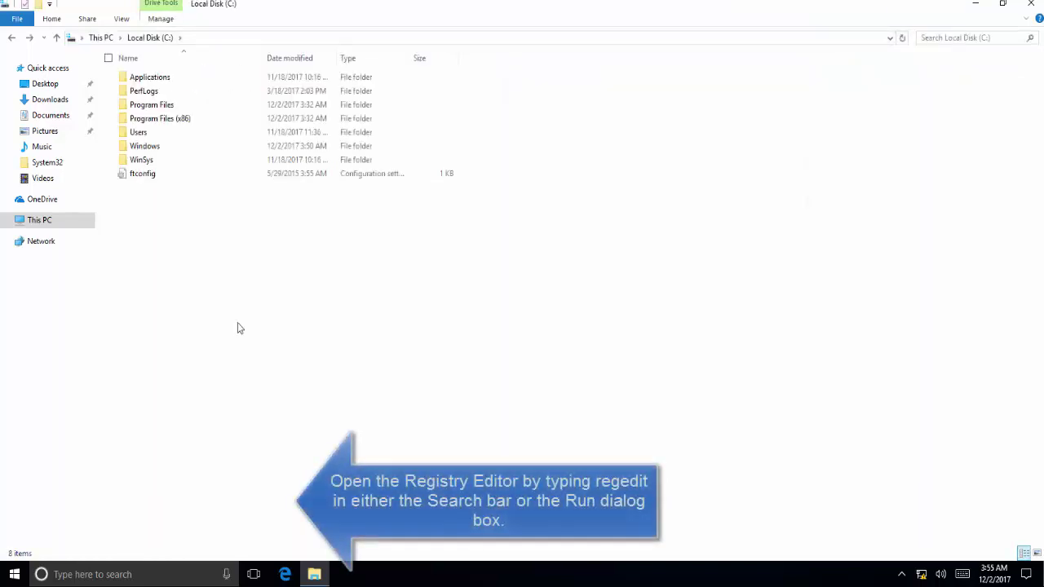
Launch regedit from the Run box with admin approval, maximized and collapsed to Computer
{"action": "key", "text": "super+r"}
{"action": "type", "text": "reg"}
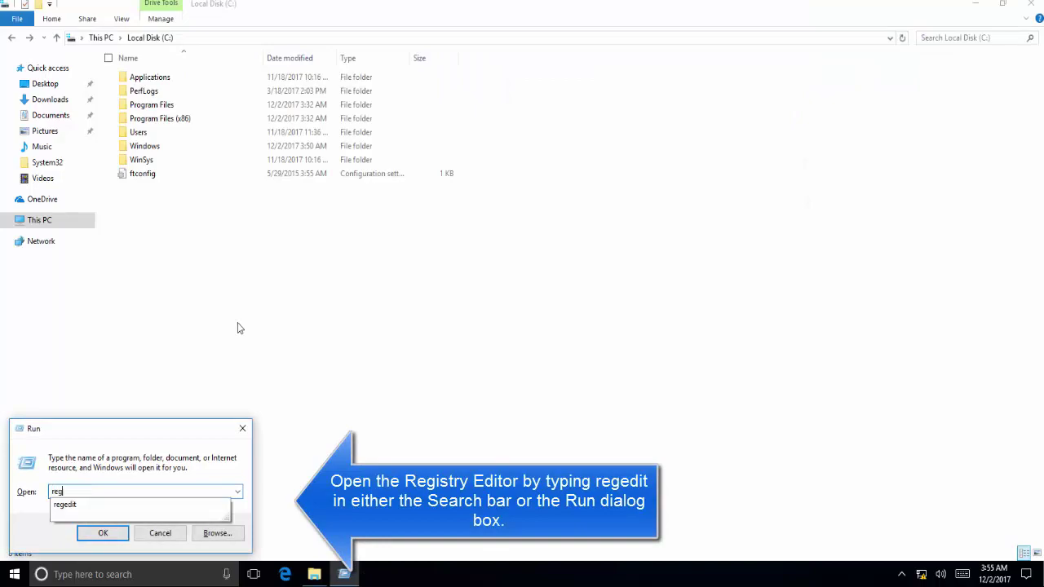
{"action": "type", "text": "edit"}
{"action": "key", "text": "Return"}
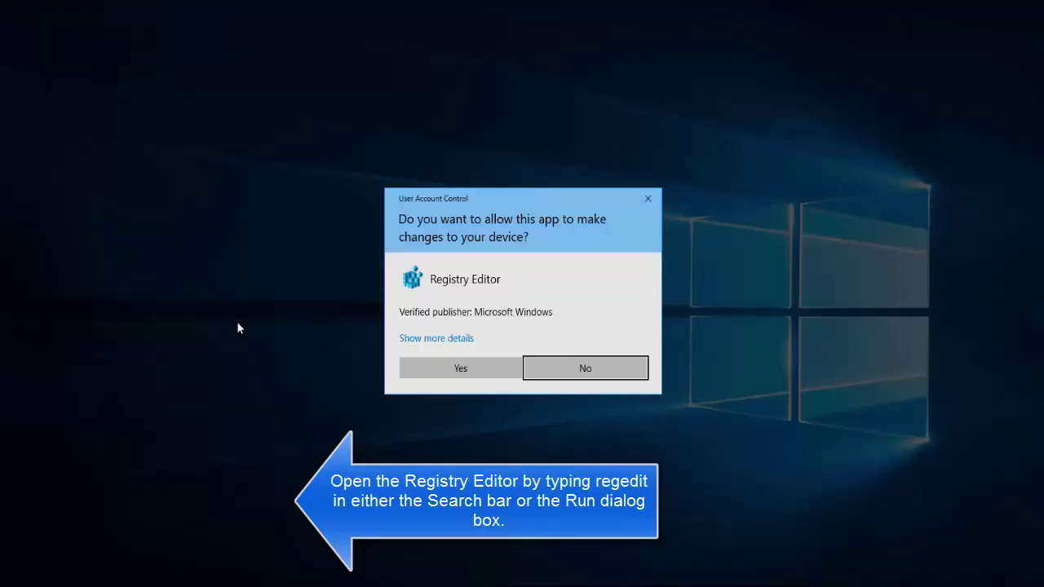
{"action": "left_click", "coordinate": [436, 371]}
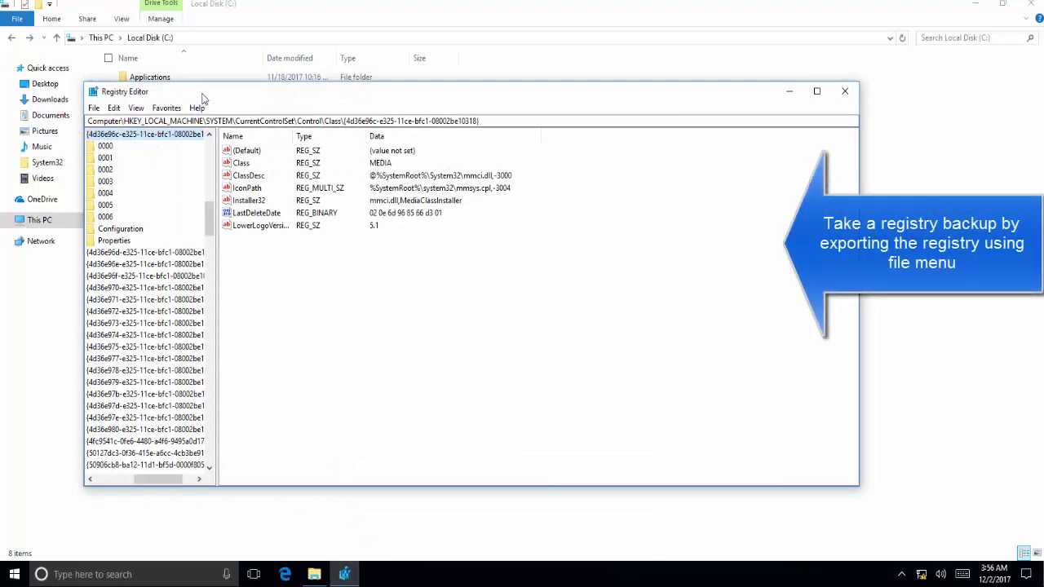
{"action": "double_click", "coordinate": [197, 92]}
{"action": "key", "text": "Left"}
{"action": "key", "text": "Left"}
{"action": "key", "text": "Left"}
{"action": "key", "text": "Left"}
{"action": "key", "text": "Left"}
{"action": "key", "text": "Left"}
{"action": "key", "text": "Left"}
{"action": "key", "text": "Left"}
{"action": "key", "text": "Left"}
{"action": "key", "text": "Left"}
{"action": "key", "text": "Left"}
{"action": "key", "text": "Left"}
{"action": "key", "text": "Left"}
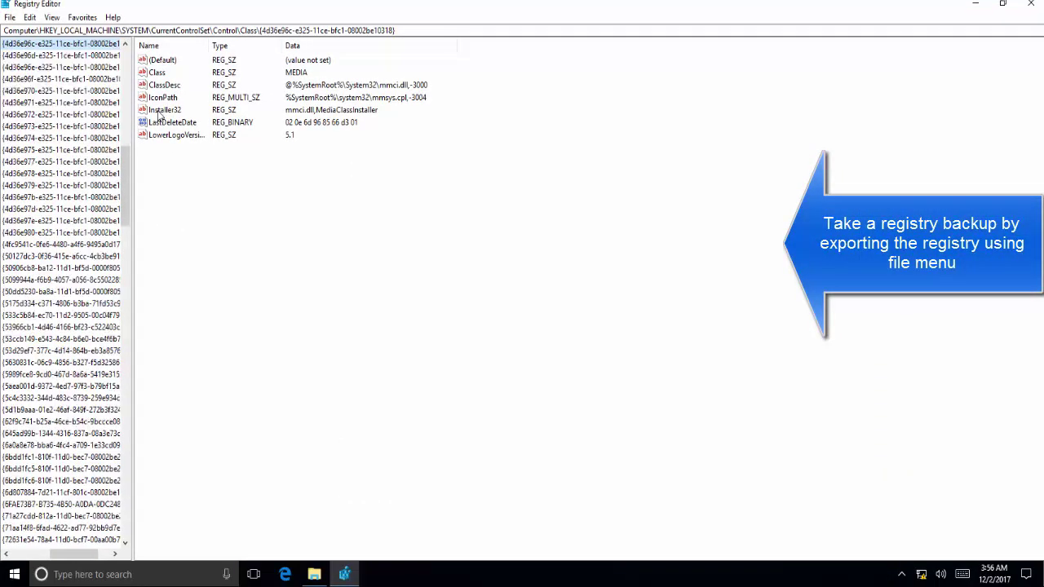
Export the whole registry (range All) to a file named 'backup' in Documents
{"action": "key", "text": "Right"}
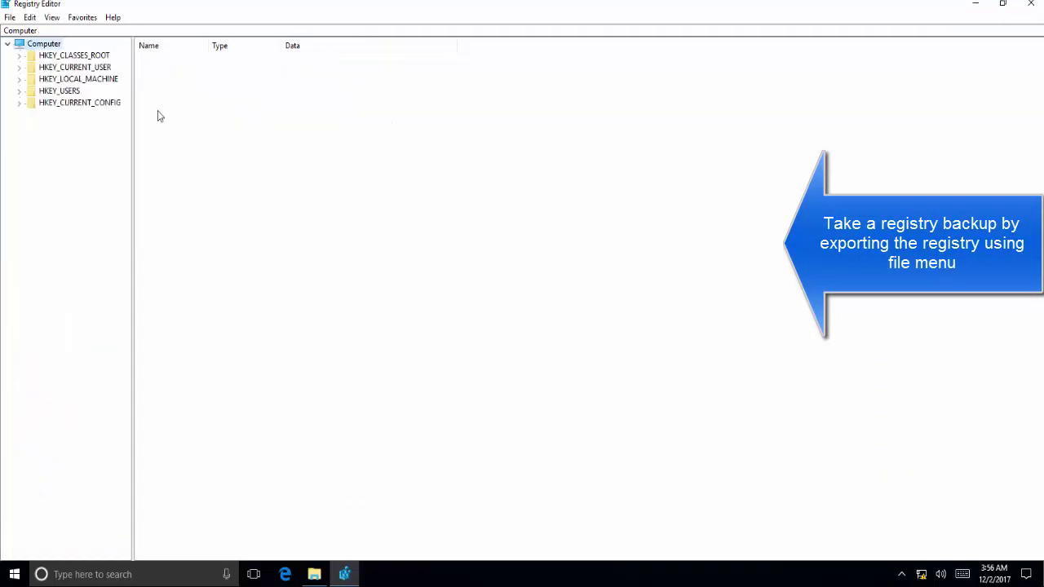
{"action": "left_click", "coordinate": [10, 18]}
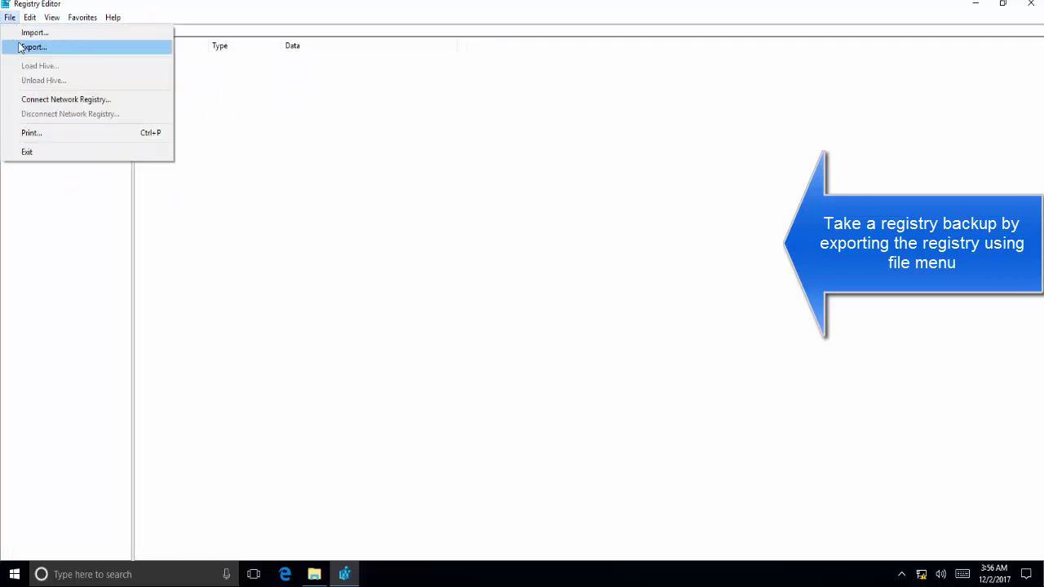
{"action": "left_click", "coordinate": [19, 46]}
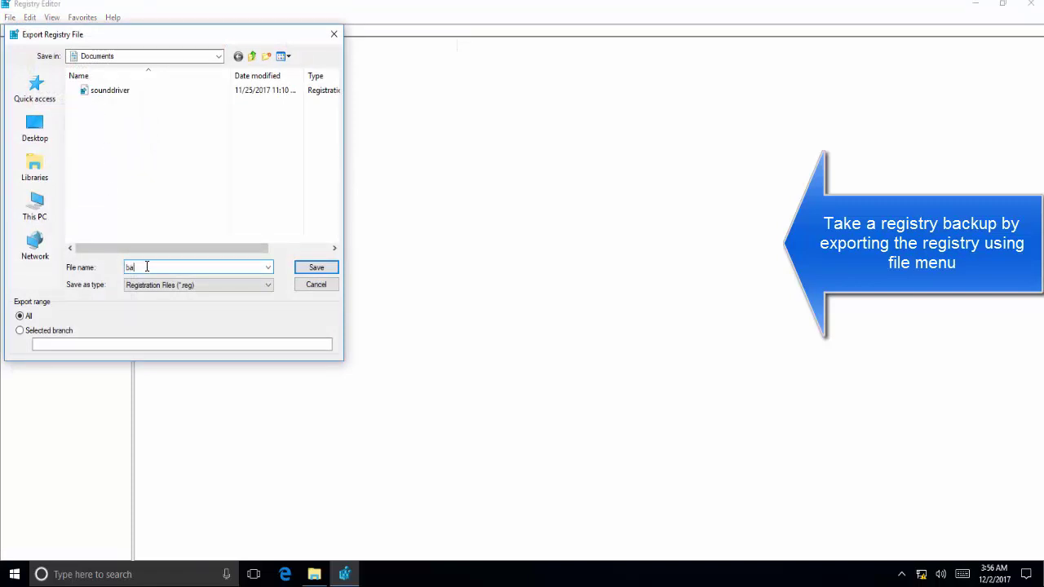
{"action": "type", "text": "backup"}
{"action": "key", "text": "Return"}
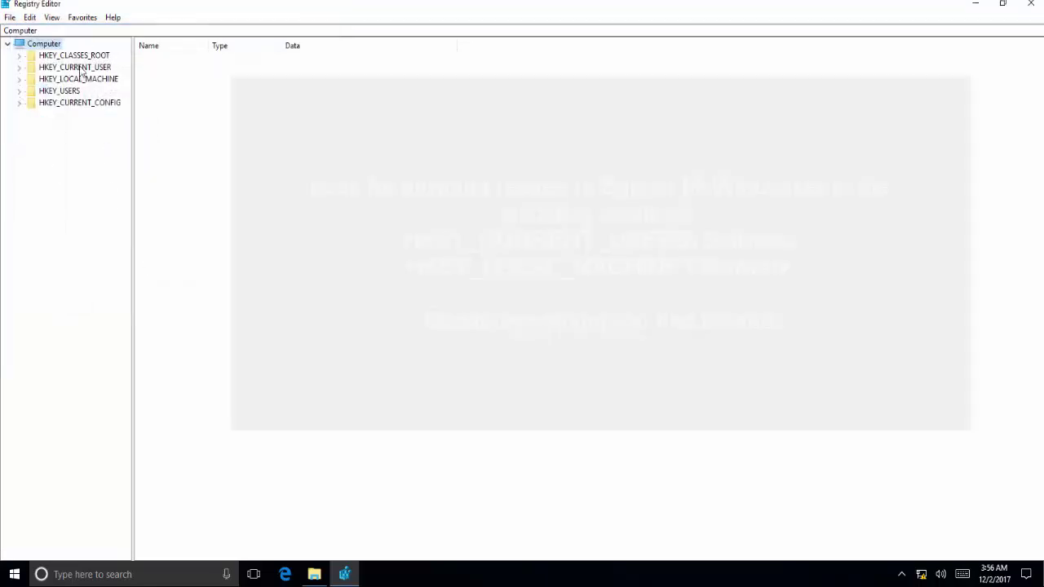
Expand HKEY_CURRENT_USER > Software and search the registry for 'Egis'
{"action": "double_click", "coordinate": [76, 67]}
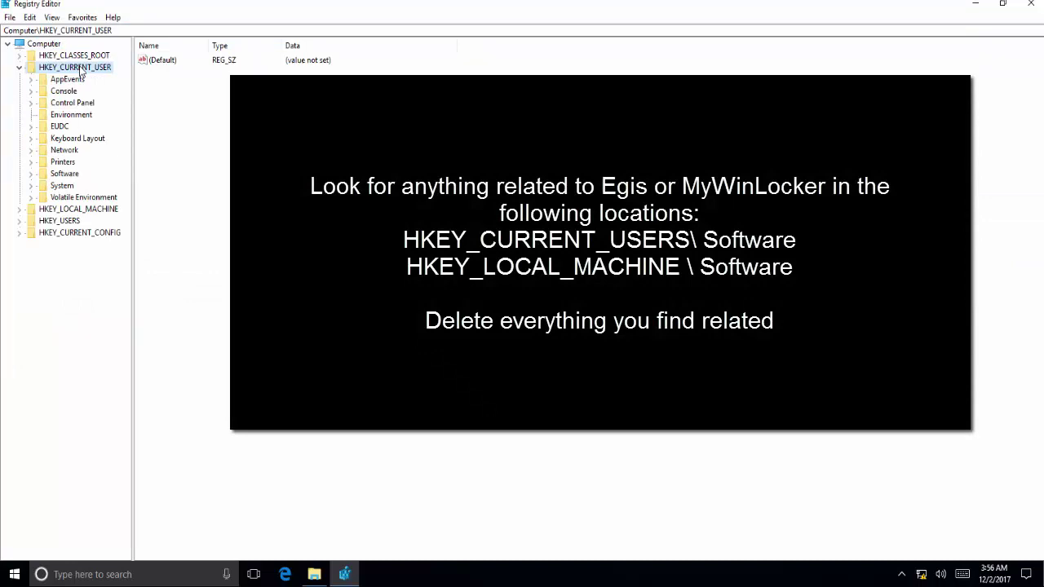
{"action": "double_click", "coordinate": [72, 174]}
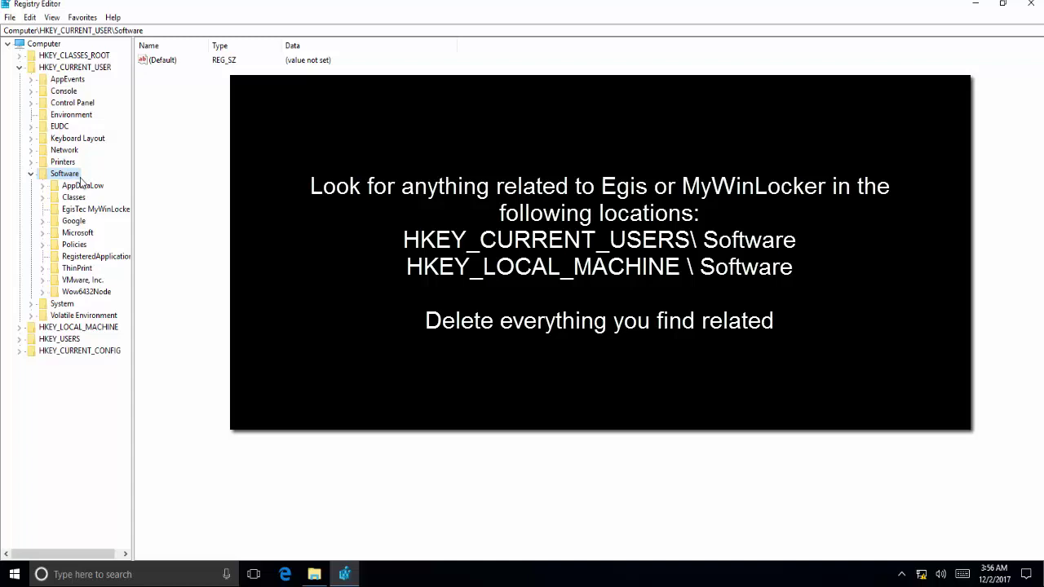
{"action": "left_click", "coordinate": [29, 17]}
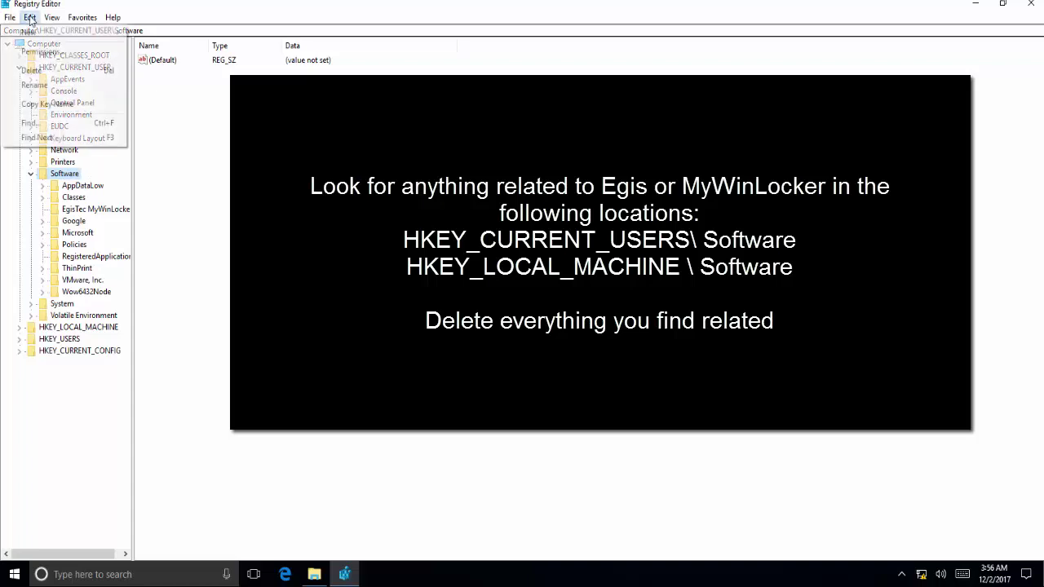
{"action": "left_click", "coordinate": [32, 124]}
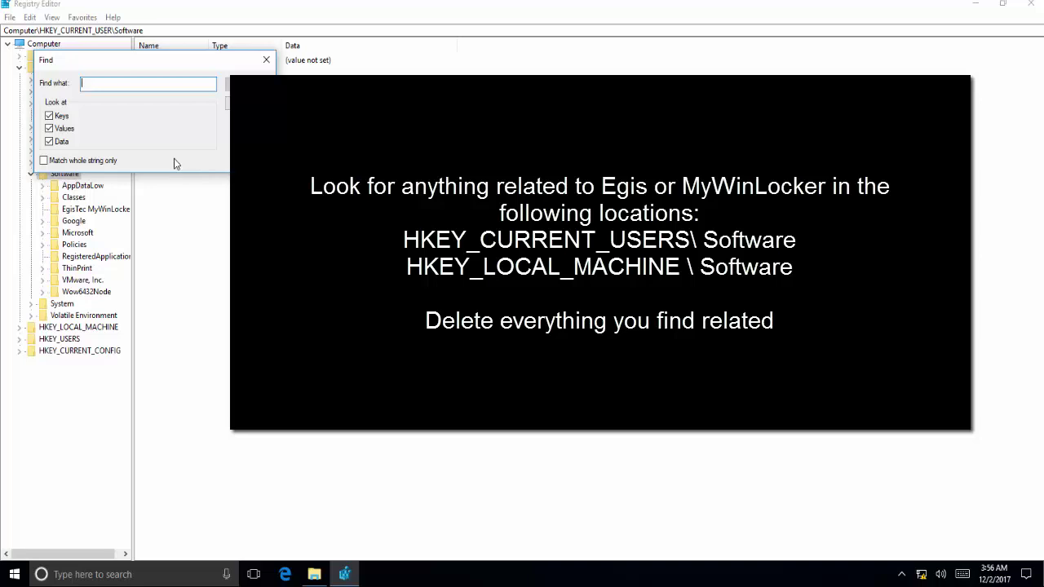
{"action": "type", "text": "Egis"}
{"action": "key", "text": "Return"}
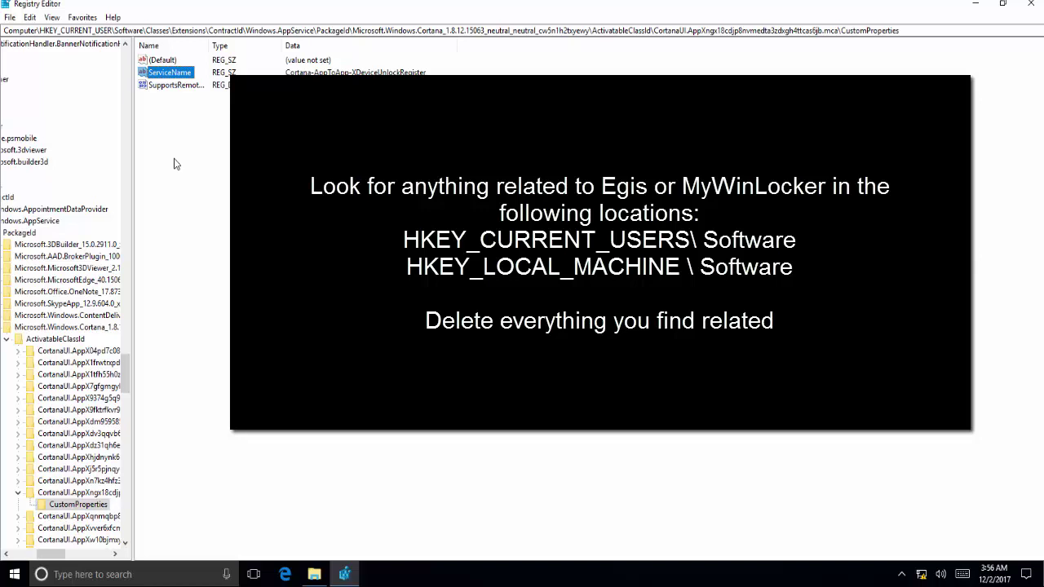
Widen the key tree and step through the 'Egis' matches with F3 up to LowRegistry
{"action": "left_click", "coordinate": [18, 493]}
{"action": "scroll", "coordinate": [49, 485], "scroll_direction": "down", "scroll_amount": 3}
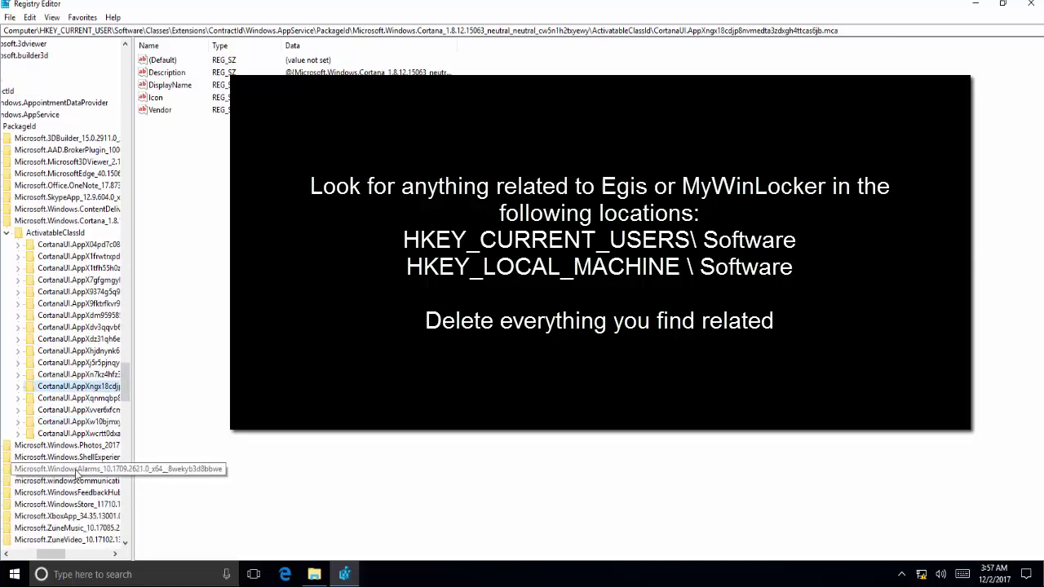
{"action": "left_click_drag", "start_coordinate": [133, 427], "coordinate": [231, 425]}
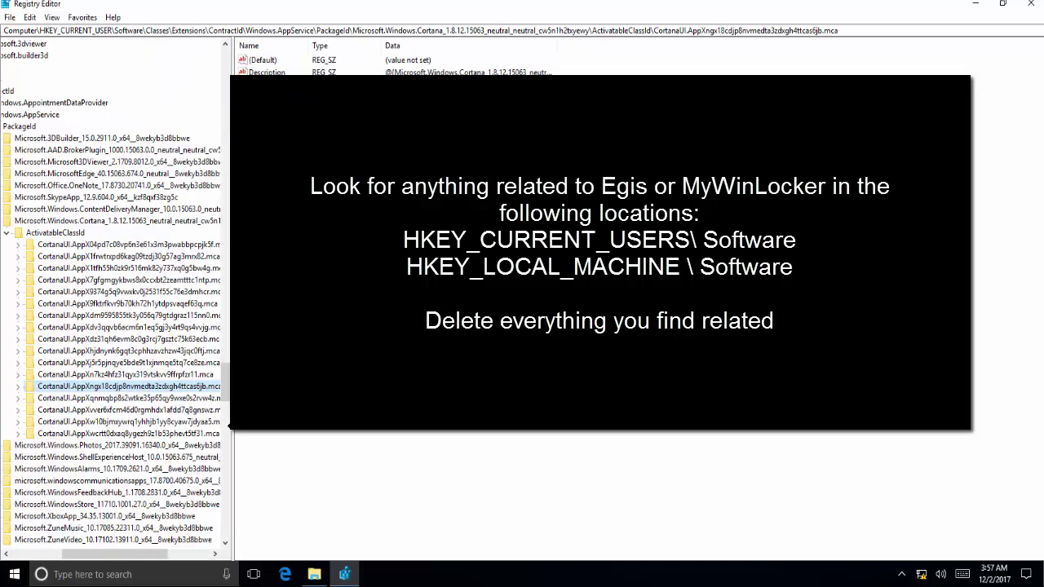
{"action": "key", "text": "Right"}
{"action": "key", "text": "Right"}
{"action": "key", "text": "Tab"}
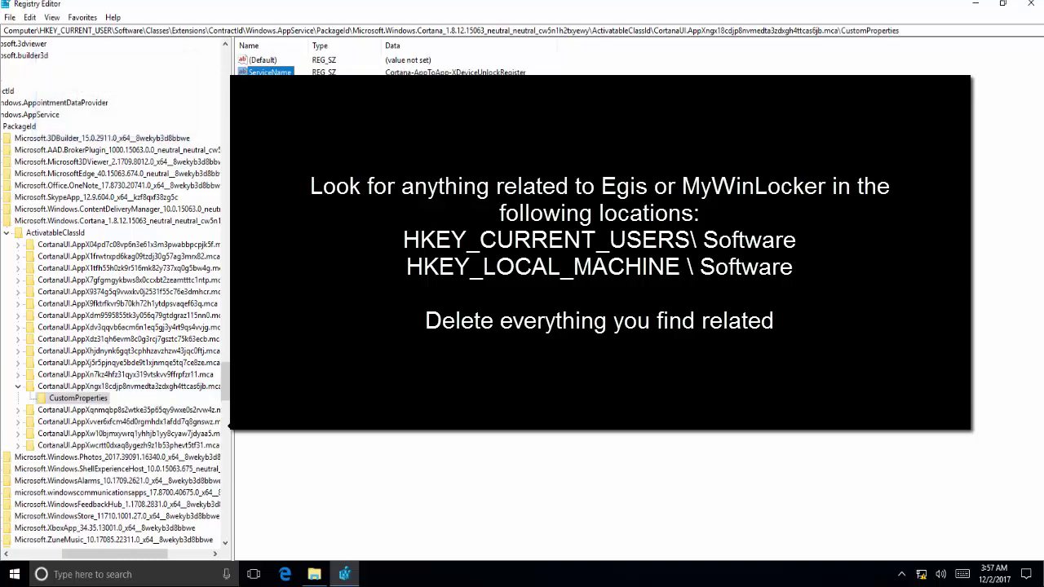
{"action": "key", "text": "F3"}
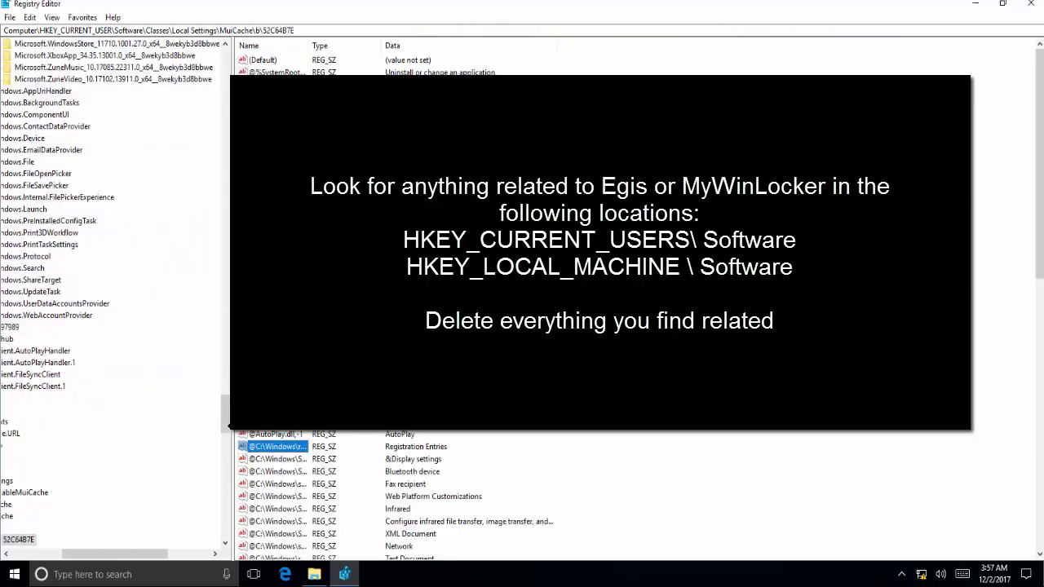
{"action": "key", "text": "F3"}
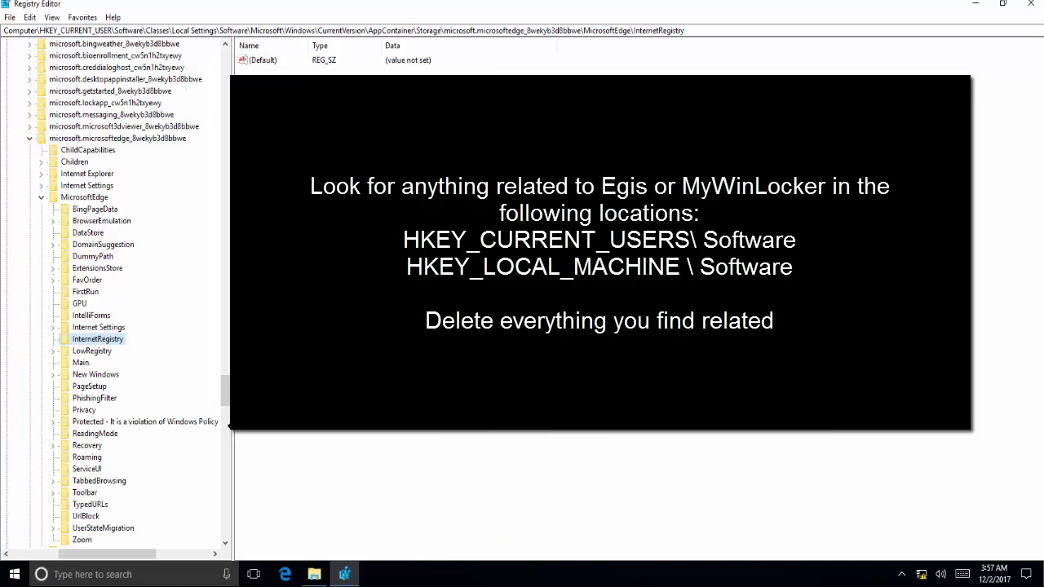
{"action": "key", "text": "F3"}
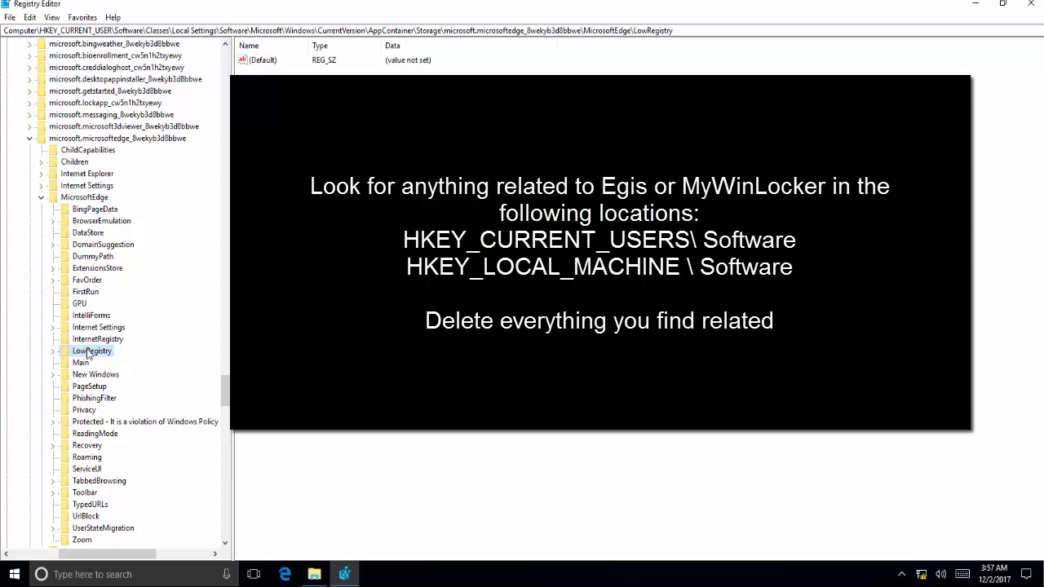
Collapse the HKEY_CURRENT_USER tree back to its root key
{"action": "key", "text": "Left"}
{"action": "key", "text": "Left"}
{"action": "key", "text": "Left"}
{"action": "key", "text": "Left"}
{"action": "key", "text": "Left"}
{"action": "key", "text": "Left"}
{"action": "key", "text": "Left"}
{"action": "key", "text": "Left"}
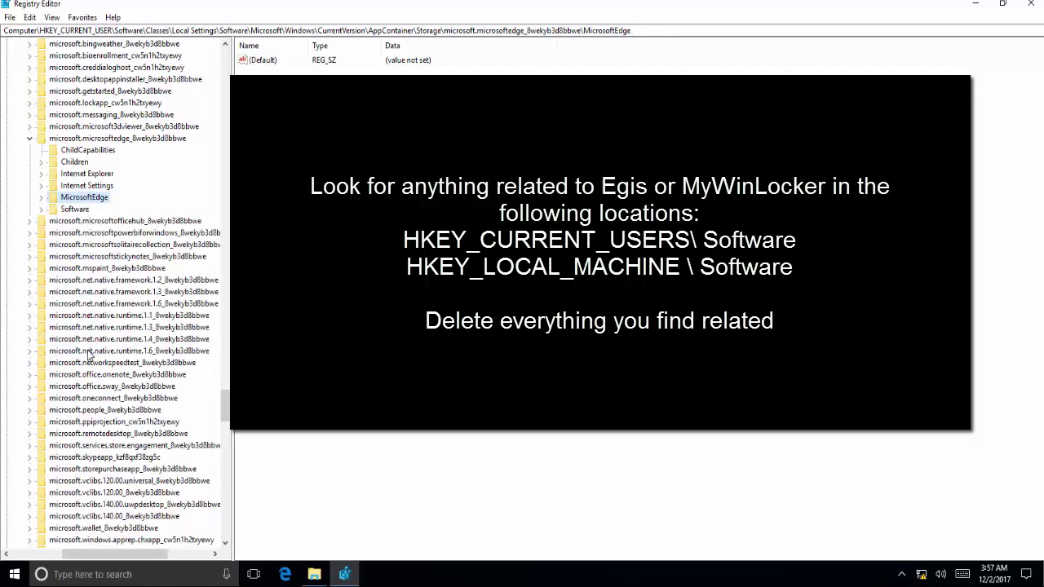
{"action": "key", "text": "Left"}
{"action": "key", "text": "Left"}
{"action": "key", "text": "Left"}
{"action": "key", "text": "Left"}
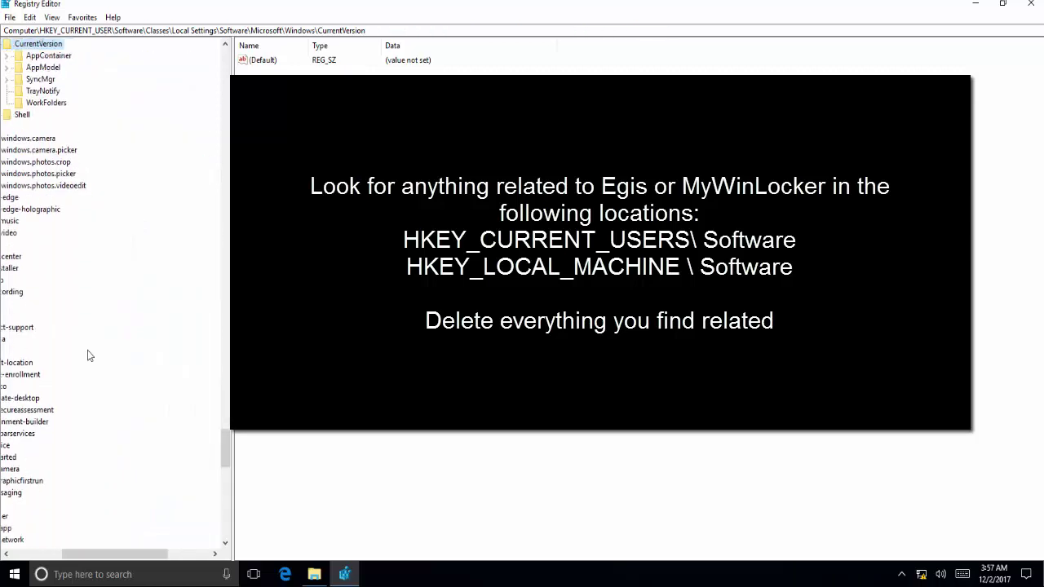
{"action": "key", "text": "Left"}
{"action": "key", "text": "Left"}
{"action": "key", "text": "Left"}
{"action": "key", "text": "Left"}
{"action": "key", "text": "Left"}
{"action": "key", "text": "Left"}
{"action": "key", "text": "Left"}
{"action": "key", "text": "Left"}
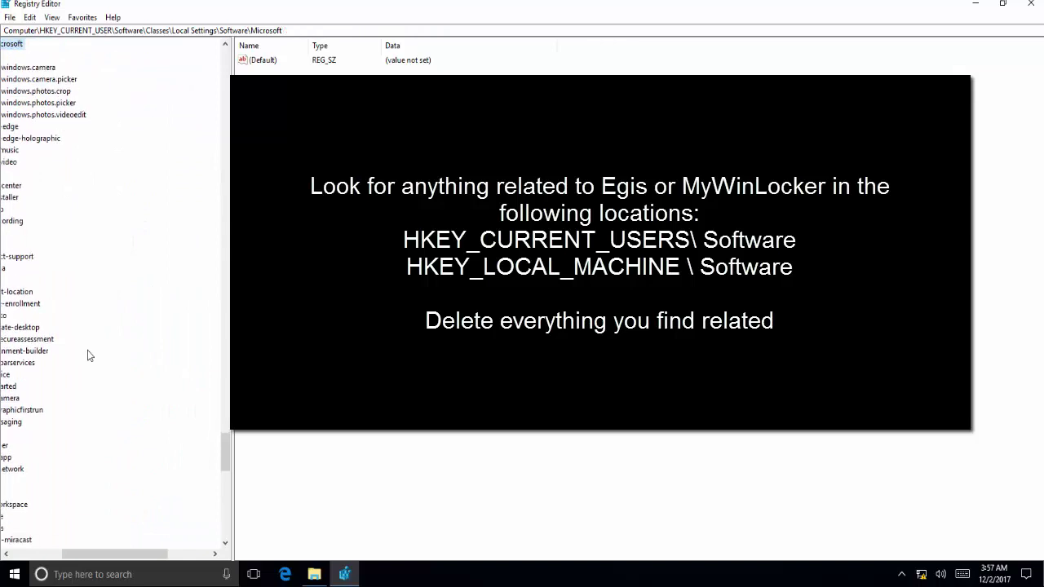
{"action": "key", "text": "Left"}
{"action": "key", "text": "Left"}
{"action": "key", "text": "Left"}
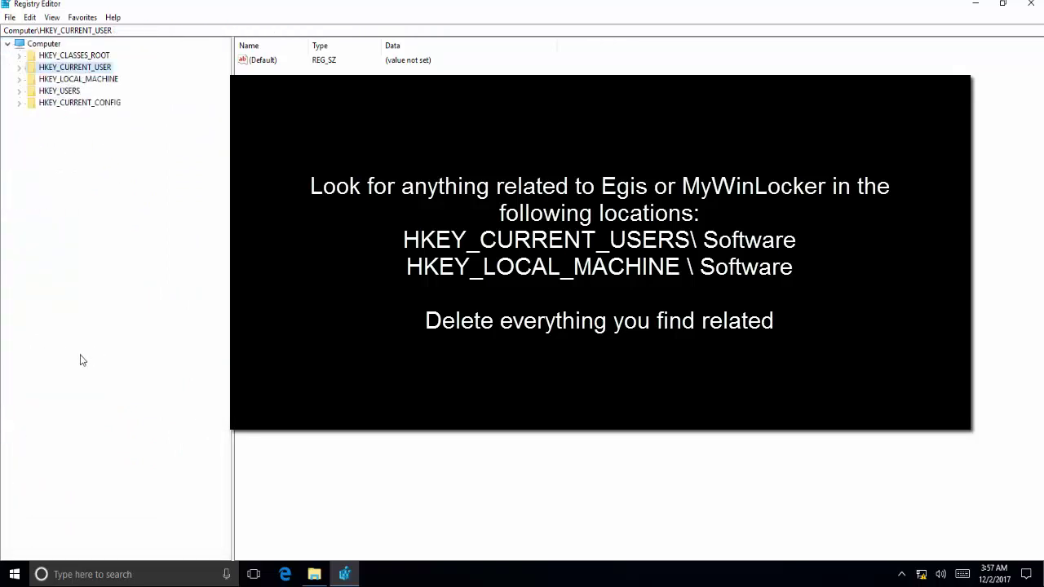
Search HKEY_LOCAL_MACHINE for 'MyWinLocker' to locate the BIOEXCESSfile key, leaving it undeleted
{"action": "double_click", "coordinate": [88, 79]}
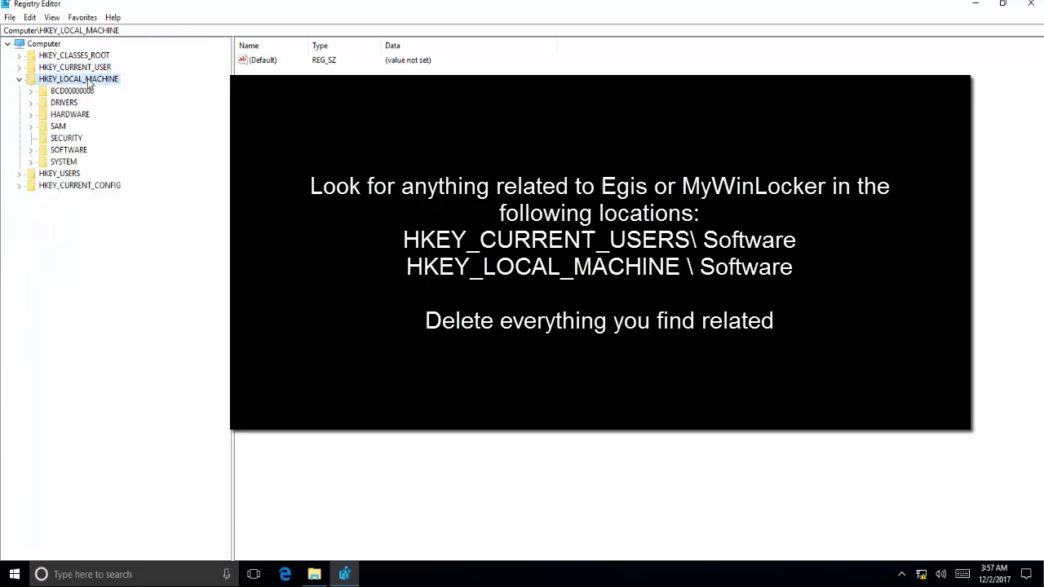
{"action": "right_click", "coordinate": [88, 80]}
{"action": "left_click", "coordinate": [118, 116]}
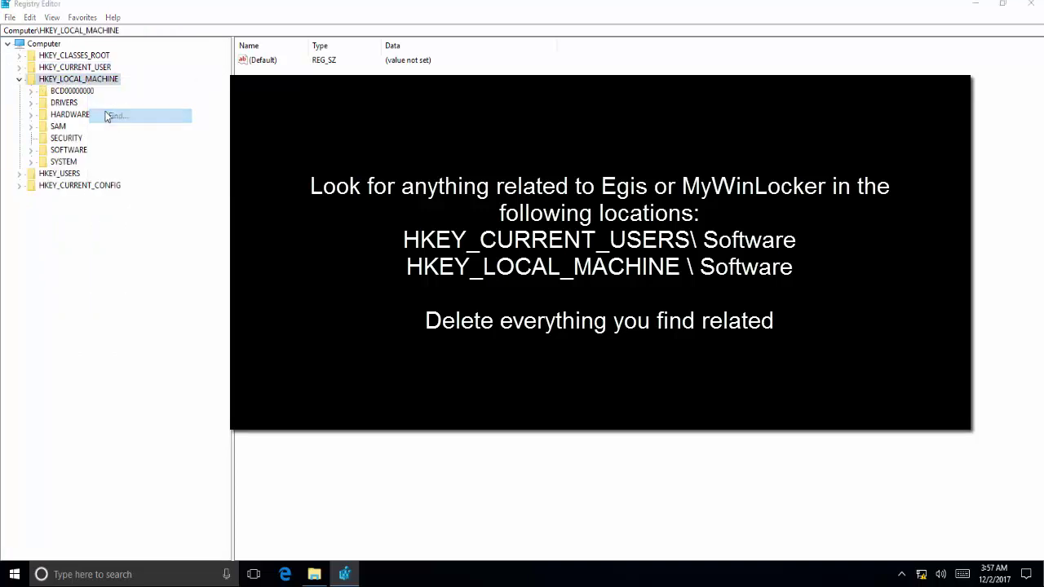
{"action": "type", "text": "M"}
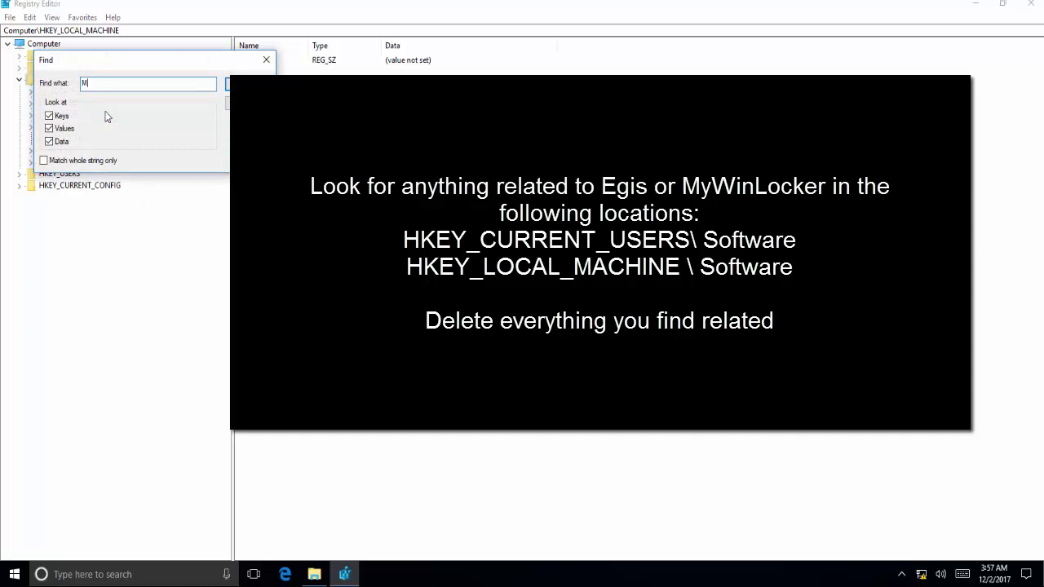
{"action": "type", "text": "yWinLocker"}
{"action": "key", "text": "Return"}
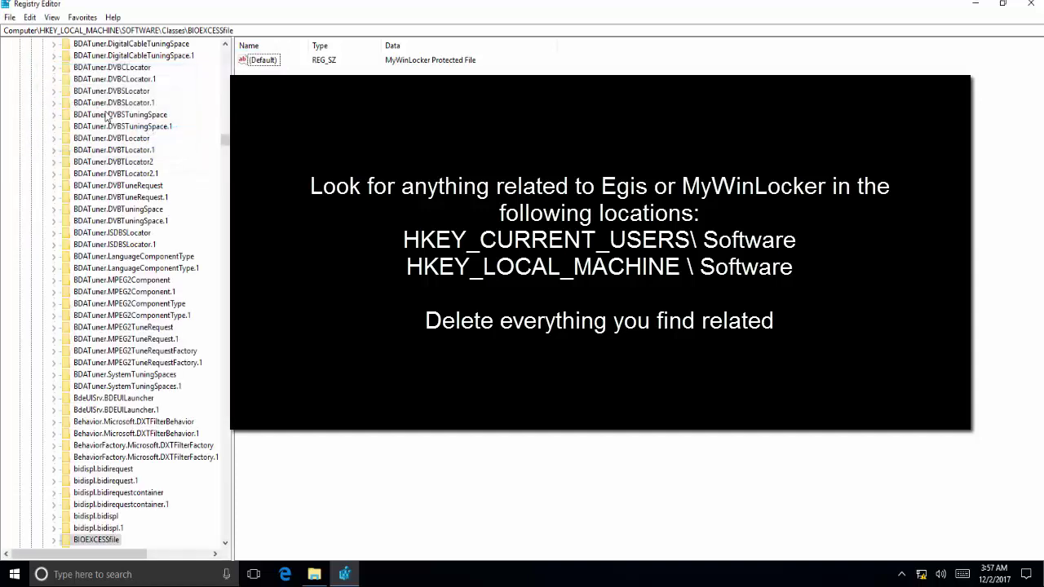
{"action": "right_click", "coordinate": [109, 540]}
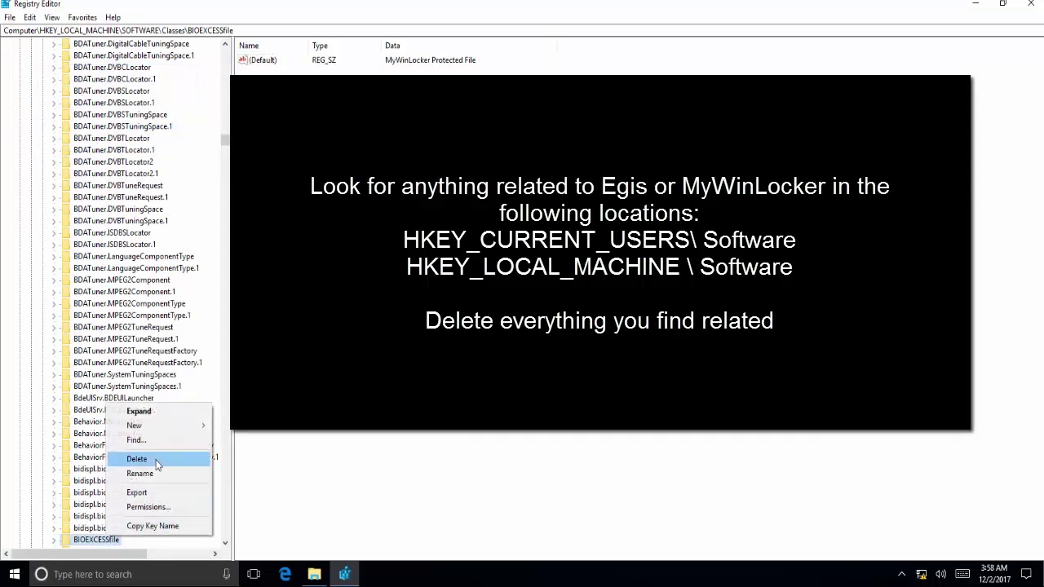
{"action": "left_click", "coordinate": [345, 575]}
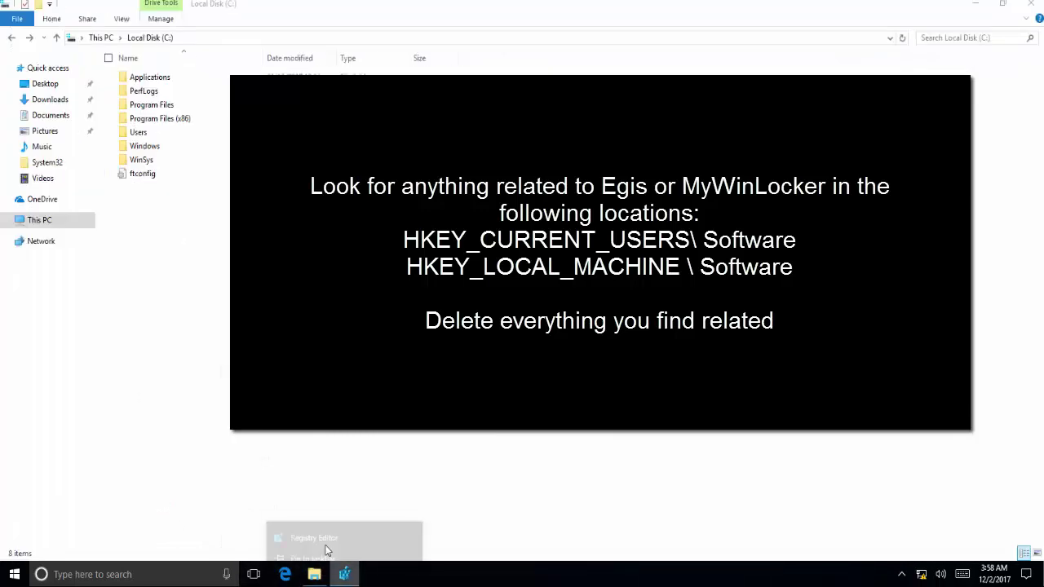
Close the Registry Editor and File Explorer windows from the taskbar
{"action": "right_click", "coordinate": [345, 574]}
{"action": "left_click", "coordinate": [314, 575]}
{"action": "right_click", "coordinate": [314, 574]}
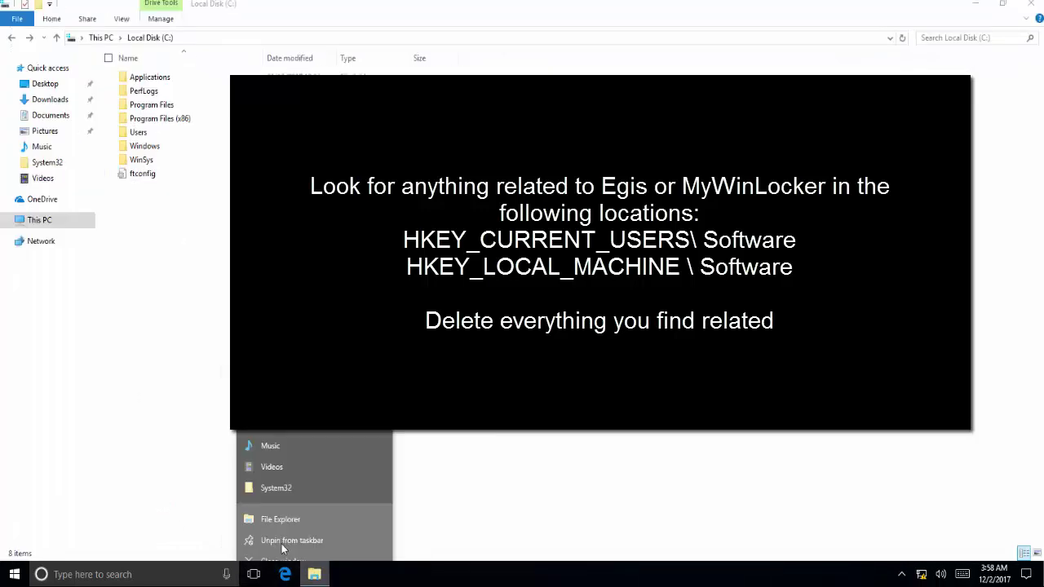
{"action": "left_click", "coordinate": [286, 545]}
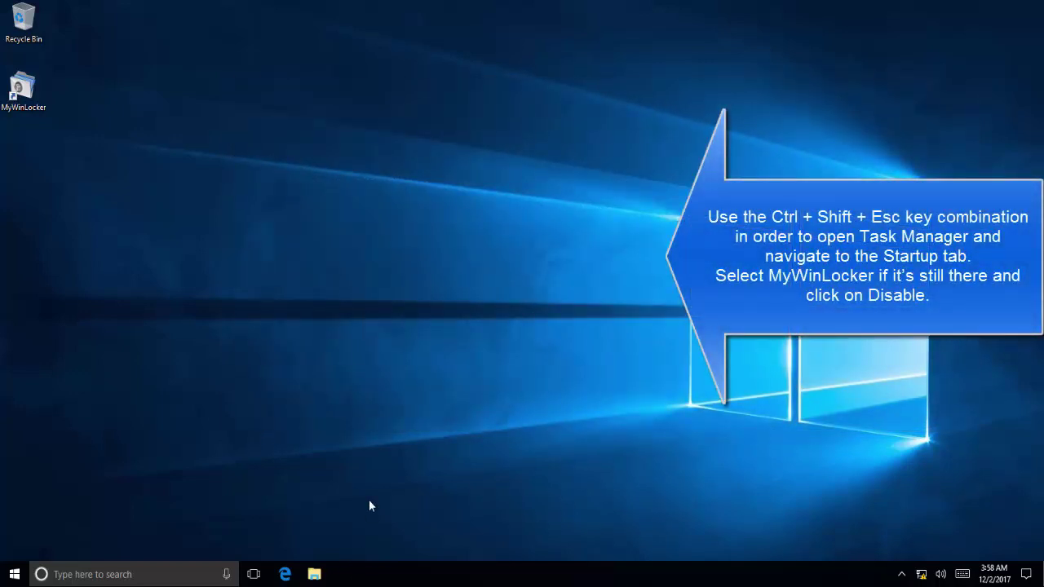
Disable the EgisUpdate, MyWinLocker and PMM Update Application startup entries, then close Task Manager
{"action": "key", "text": "ctrl+shift+Escape"}
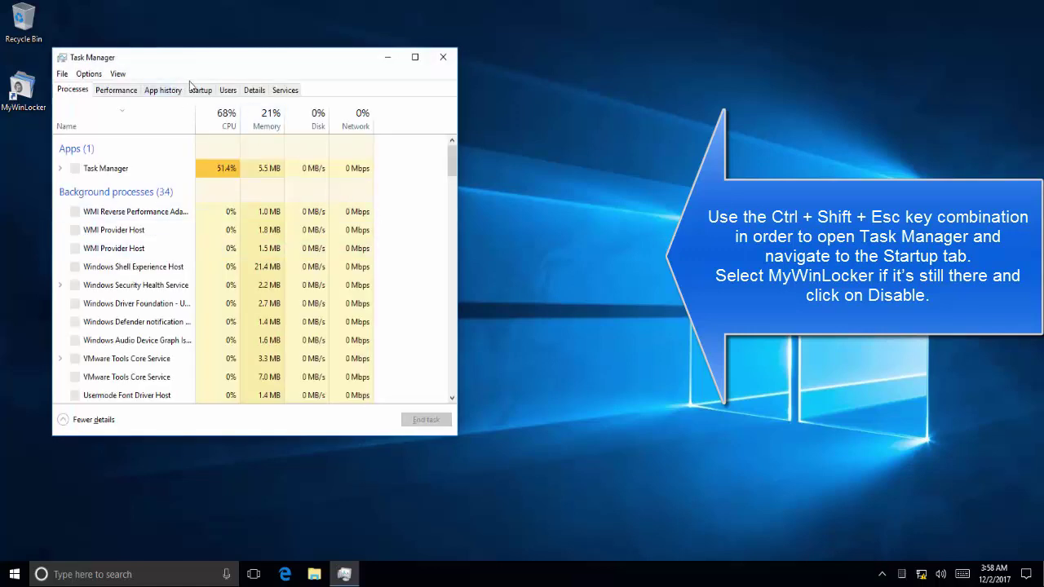
{"action": "left_click", "coordinate": [198, 90]}
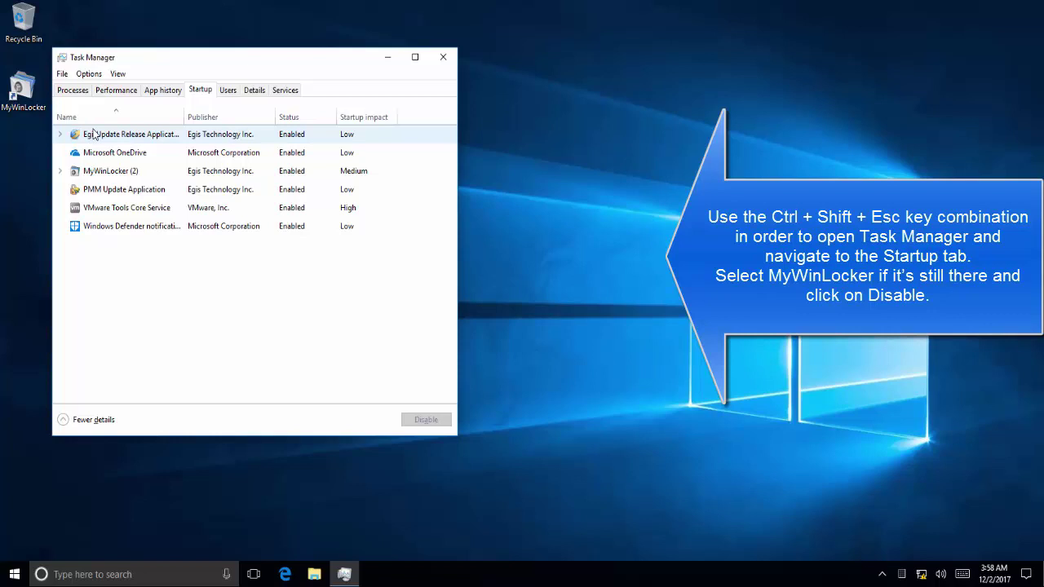
{"action": "right_click", "coordinate": [94, 134]}
{"action": "left_click", "coordinate": [100, 155]}
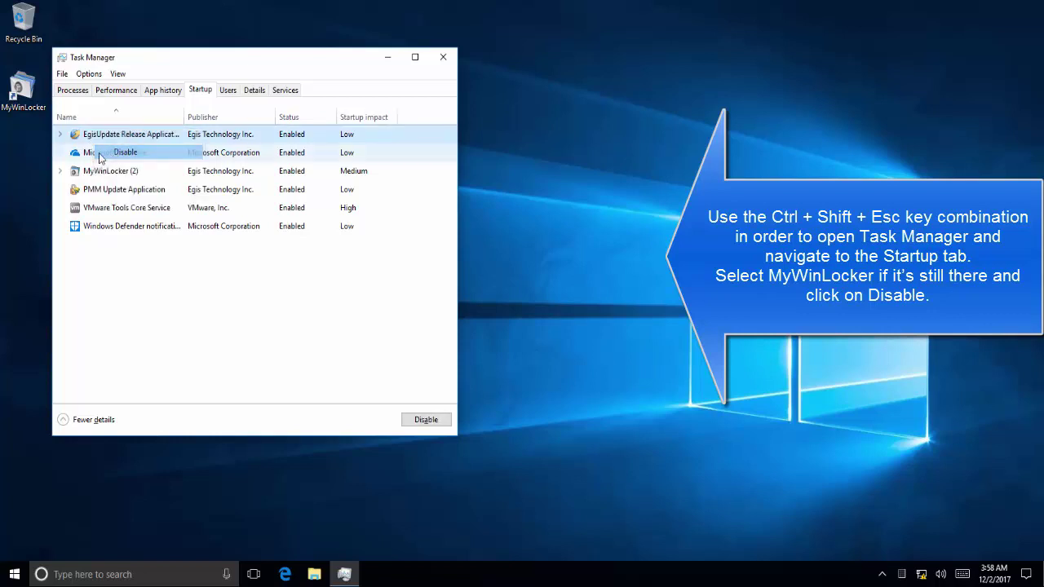
{"action": "right_click", "coordinate": [102, 172]}
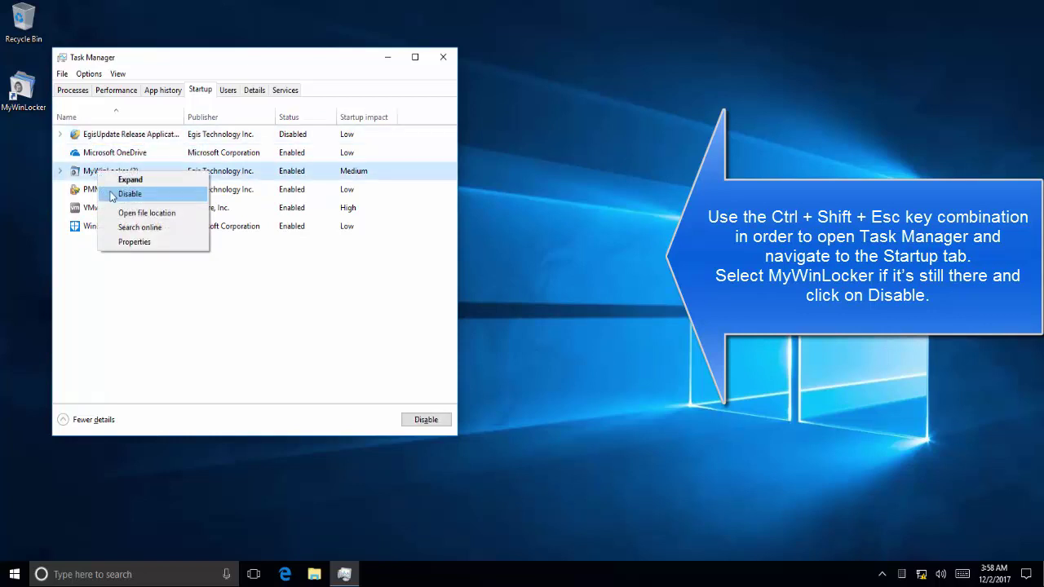
{"action": "left_click", "coordinate": [113, 195]}
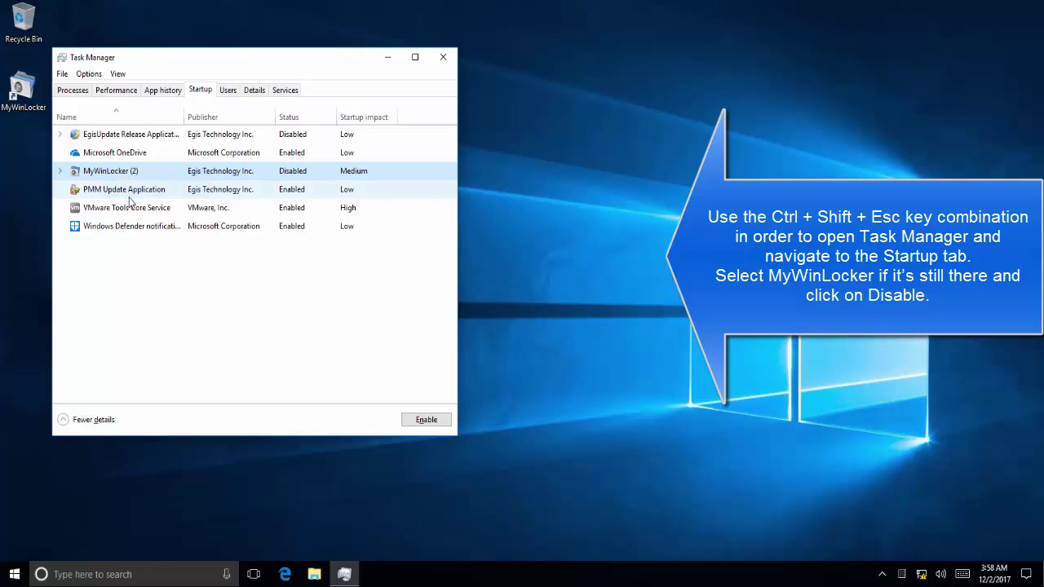
{"action": "right_click", "coordinate": [127, 196]}
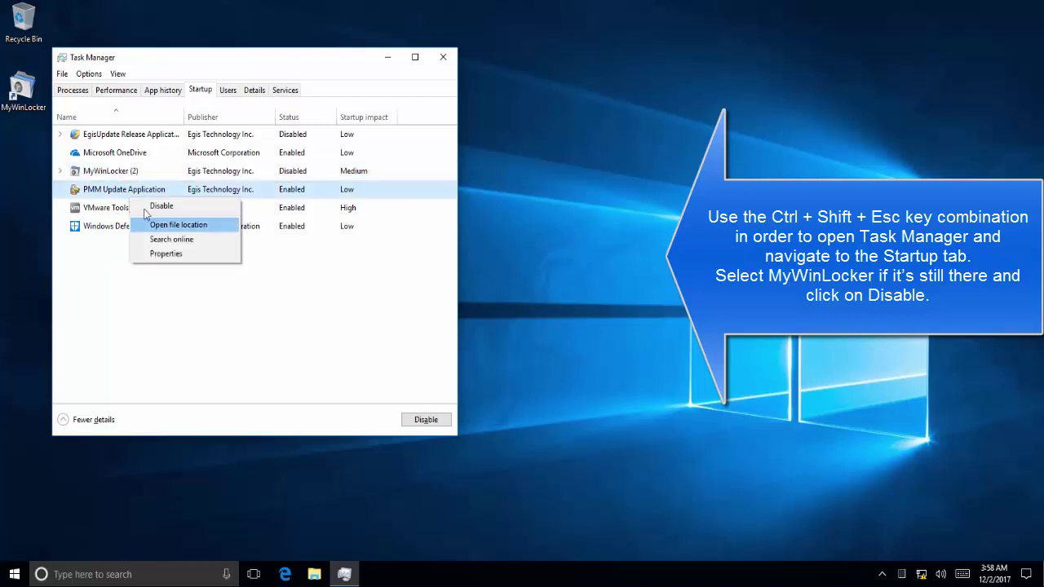
{"action": "left_click", "coordinate": [147, 205]}
{"action": "right_click", "coordinate": [146, 172]}
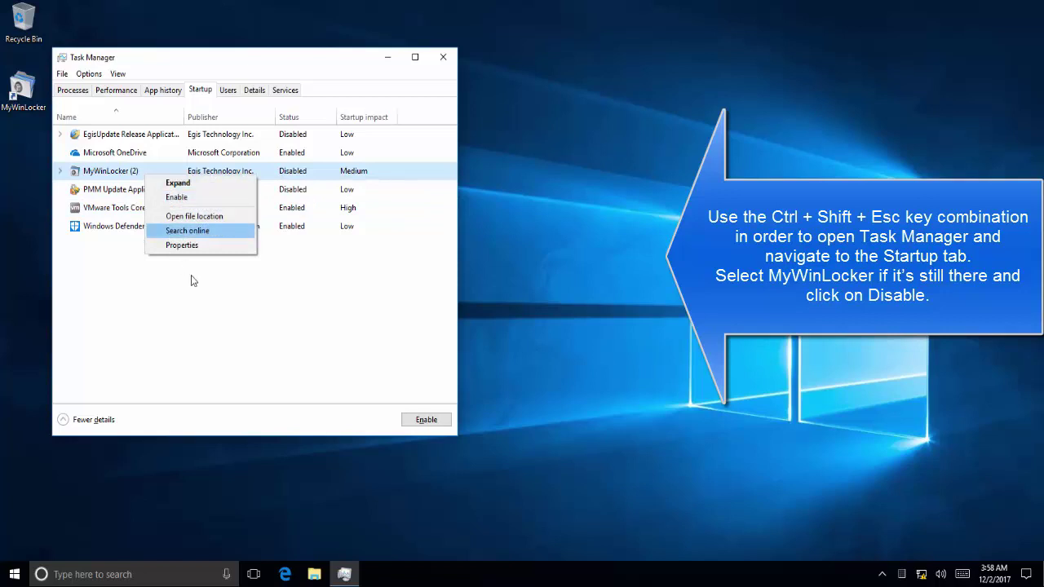
{"action": "left_click", "coordinate": [203, 302]}
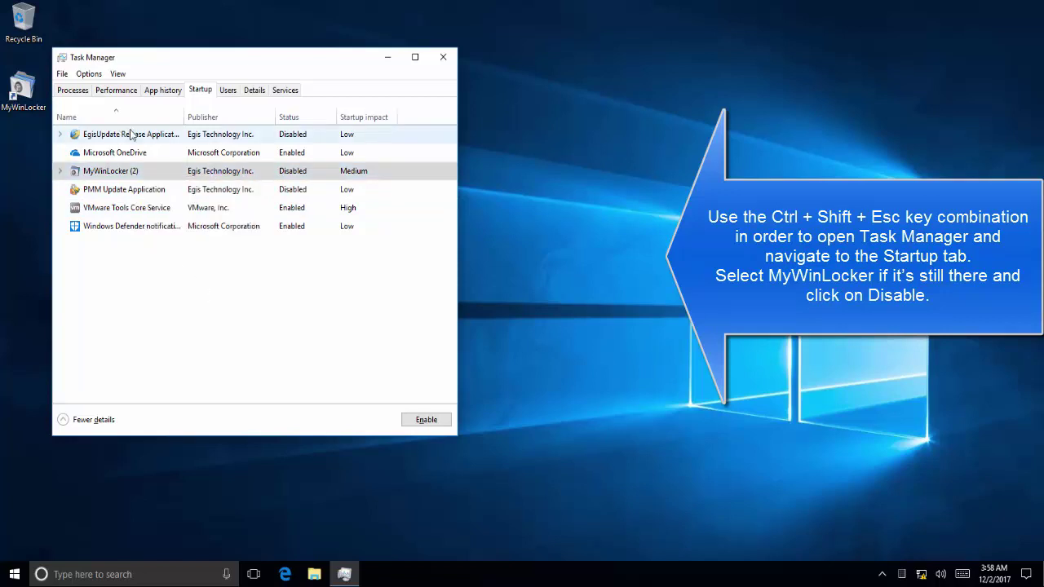
{"action": "left_click", "coordinate": [439, 57]}
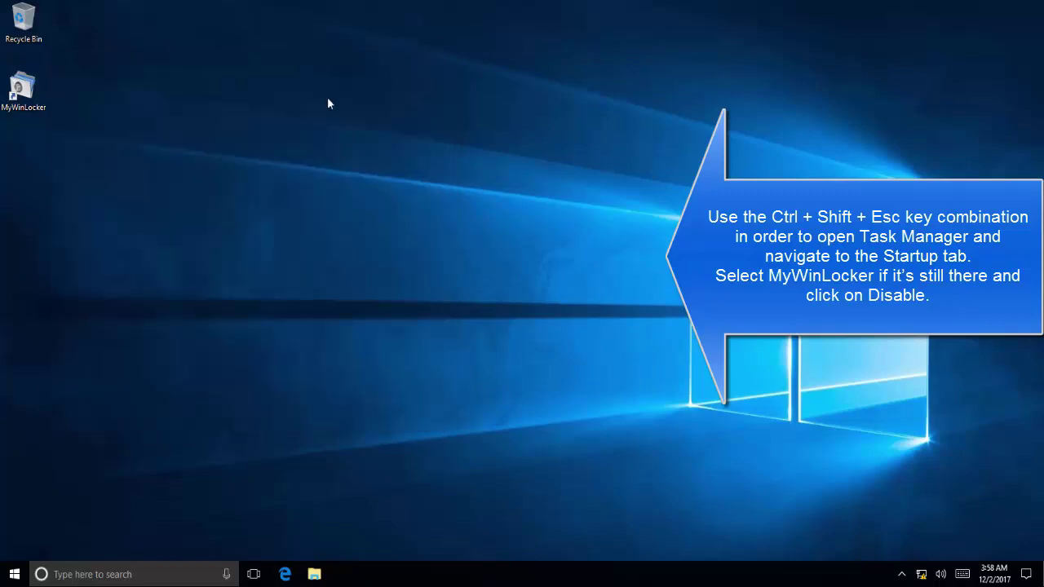